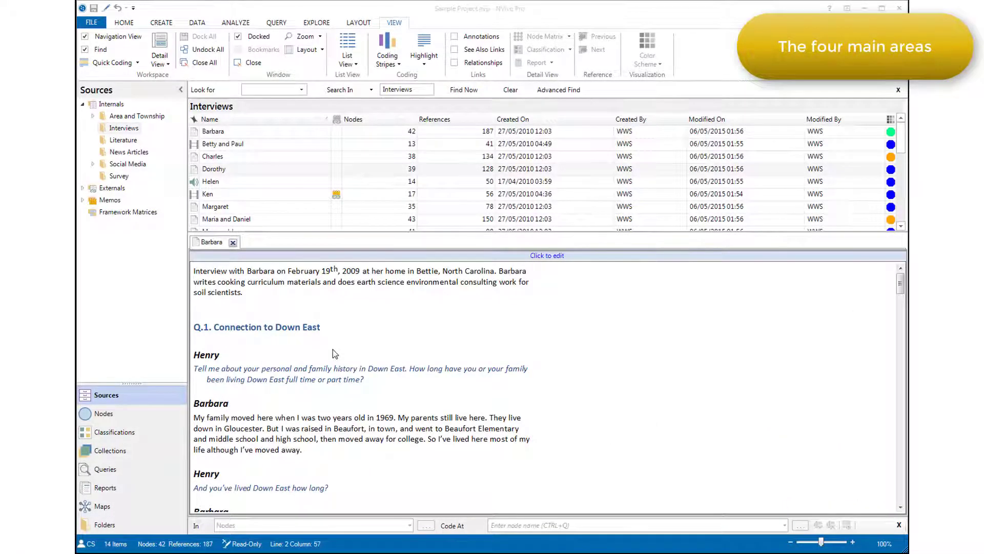
Step: Browse Nodes, Classifications, Collections and Queries in the Navigation View, then return to Sources
click(158, 413)
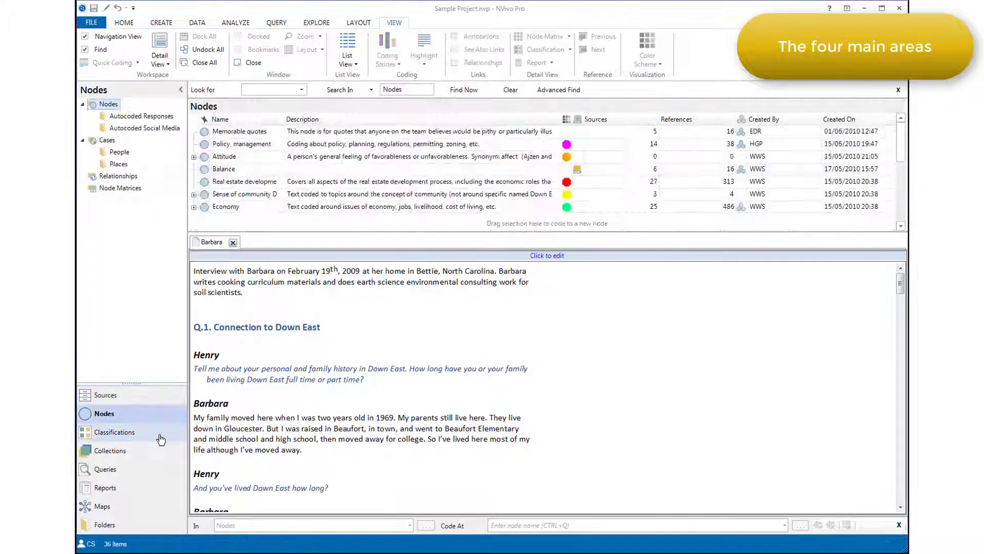
click(158, 435)
click(159, 457)
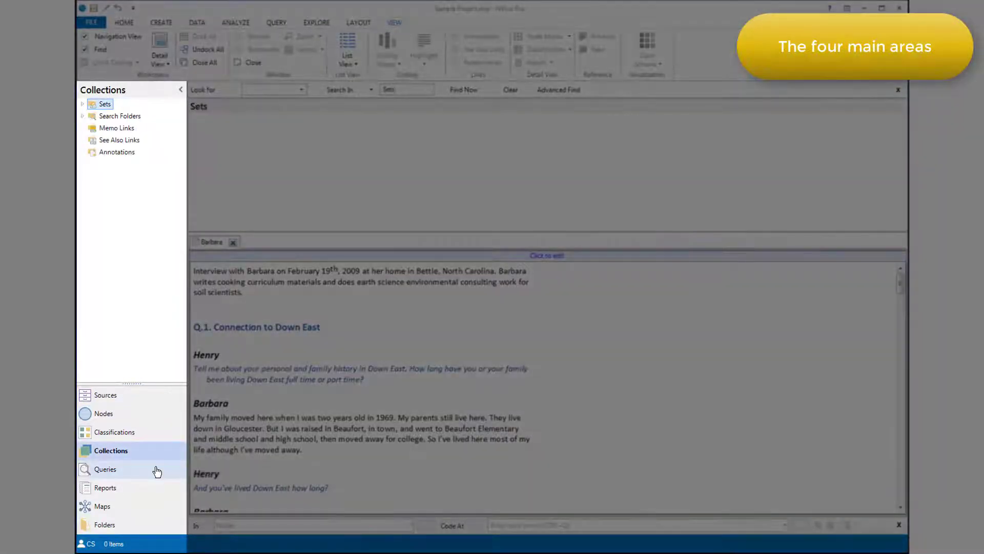
click(157, 467)
click(149, 395)
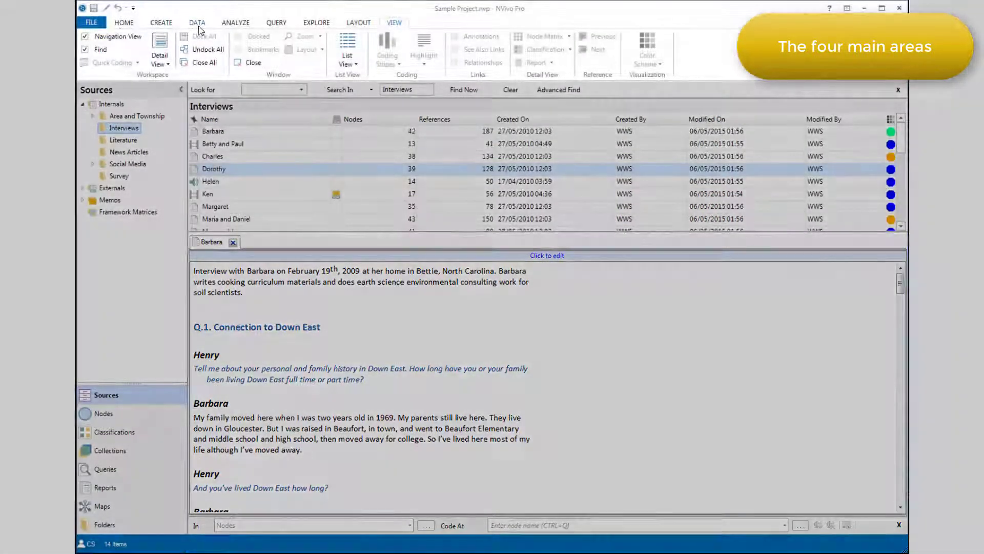
Step: Show the DATA, ANALYZE and EXPLORE ribbon command sets in turn
click(198, 24)
click(245, 25)
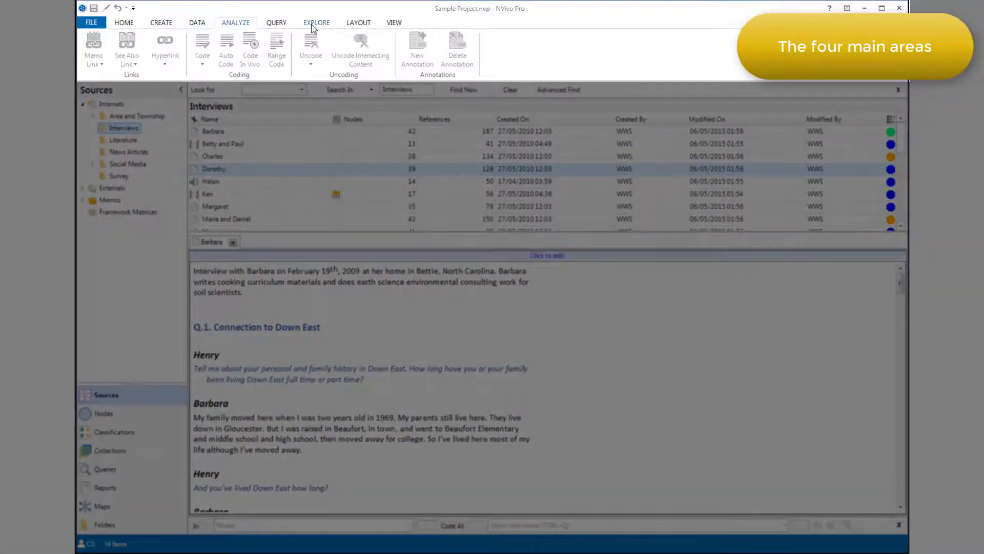
click(312, 24)
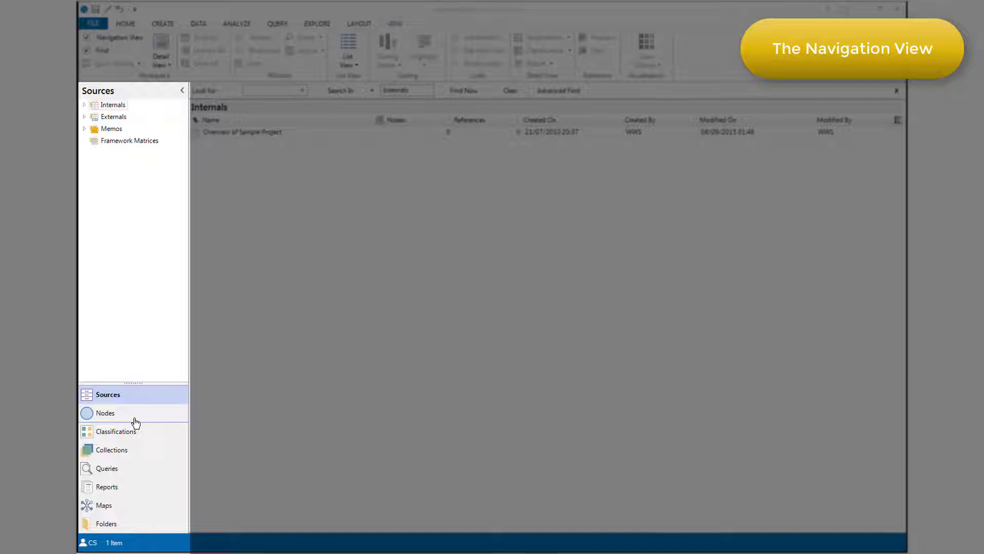
Step: Cycle through Nodes, Classifications, Collections, Sources and Queries, ending on the full Folders tree
click(105, 413)
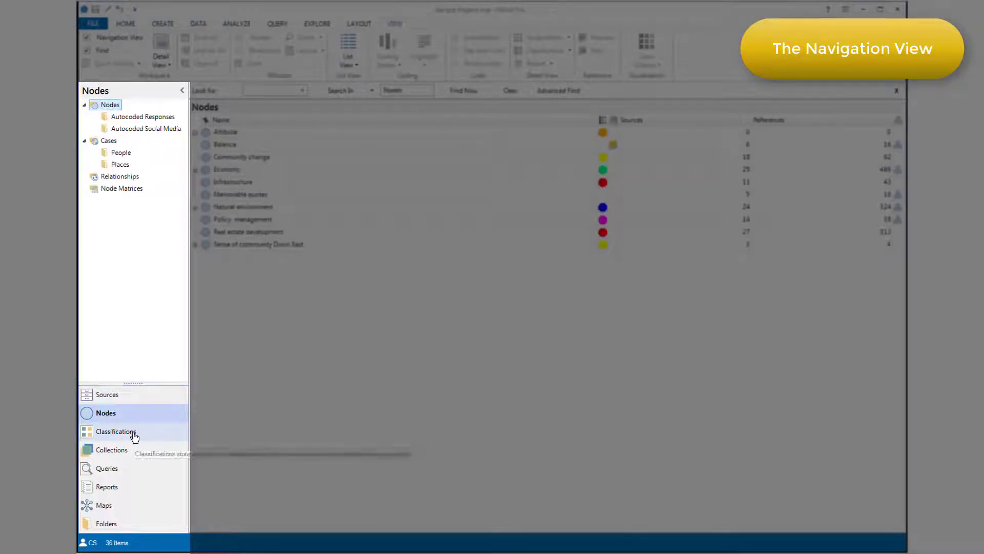
click(133, 432)
click(135, 451)
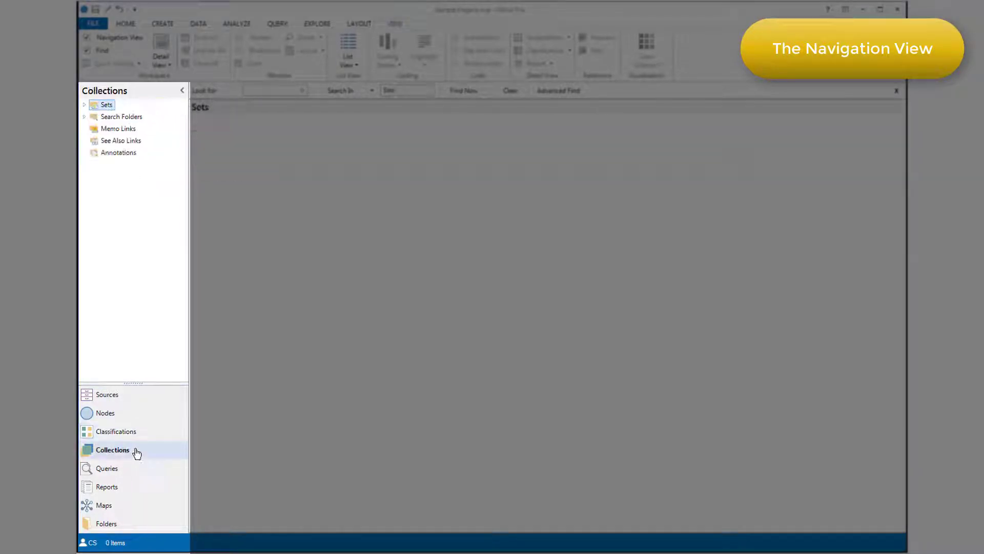
click(128, 525)
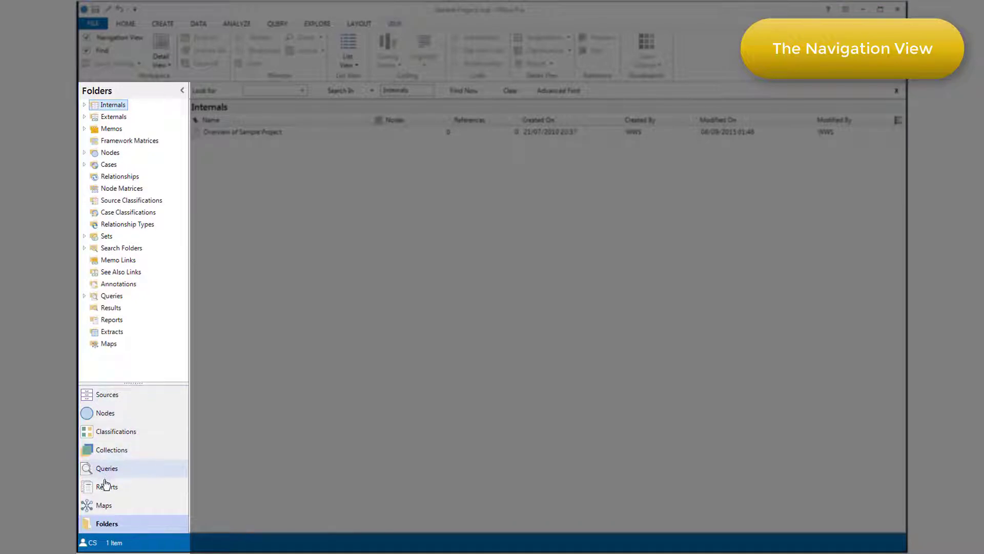
click(125, 396)
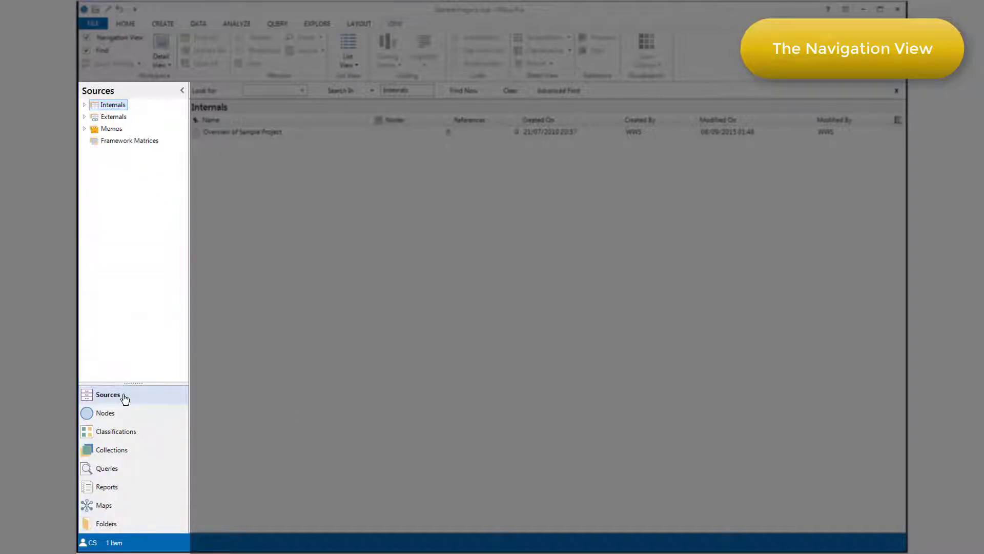
click(126, 432)
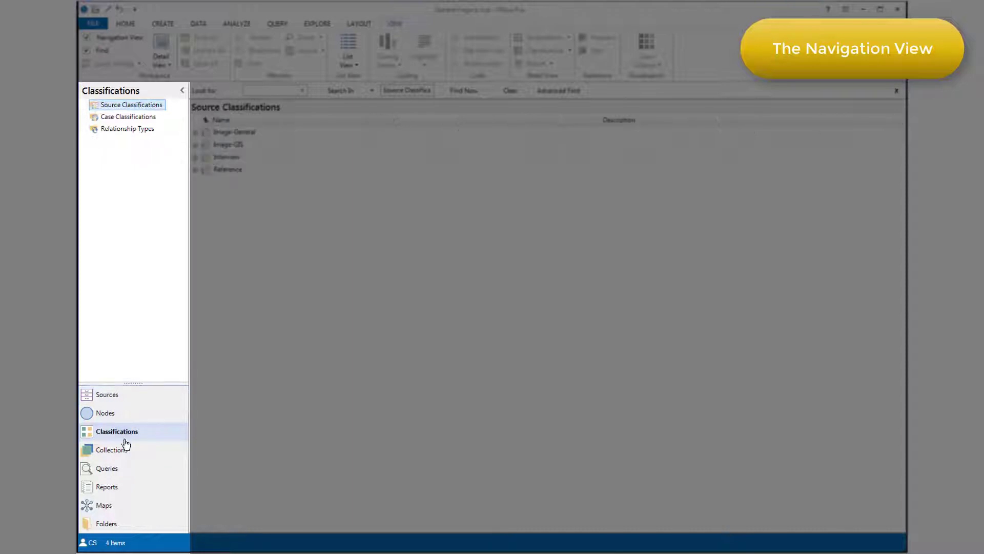
click(125, 468)
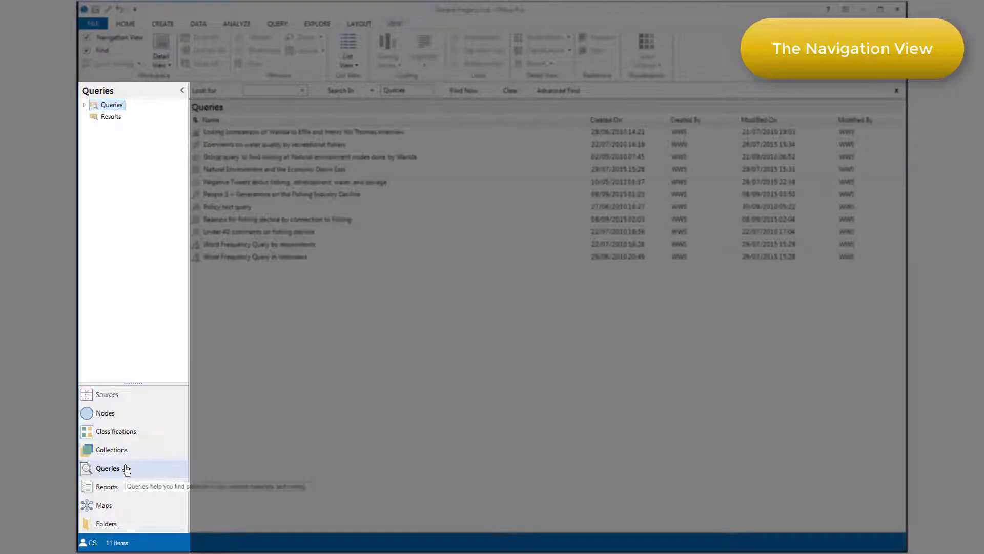
click(125, 523)
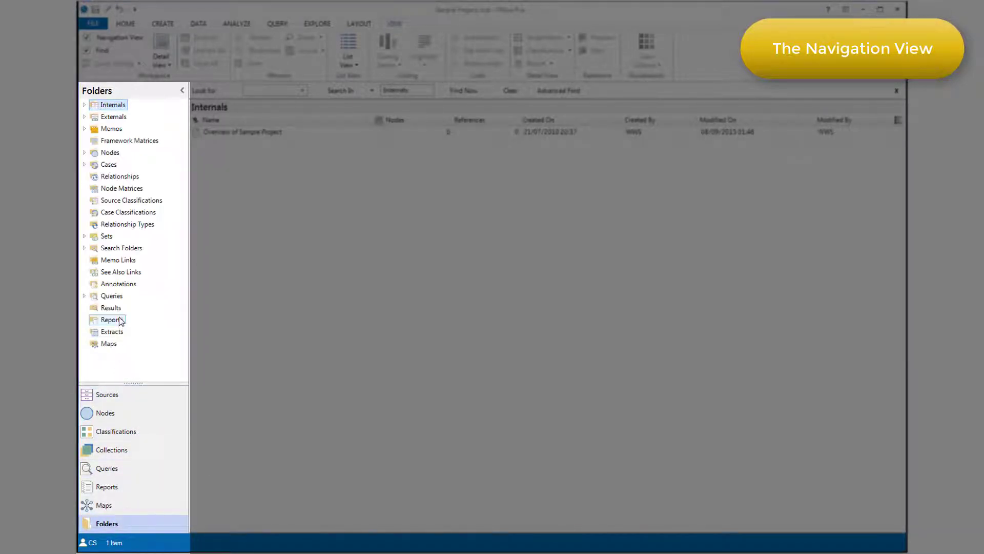
Step: Collapse and re-expand the navigation pane, then hide the Navigation View
click(184, 92)
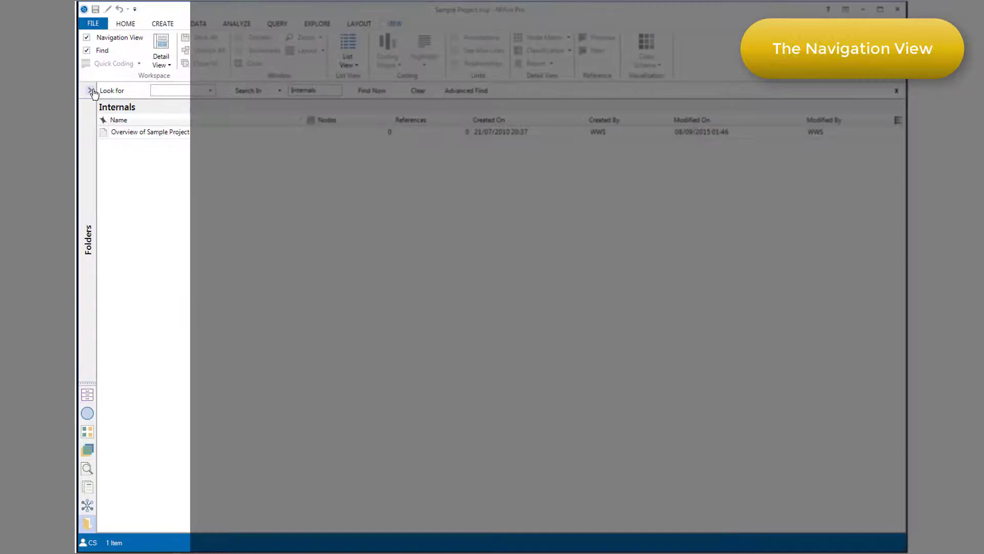
click(90, 91)
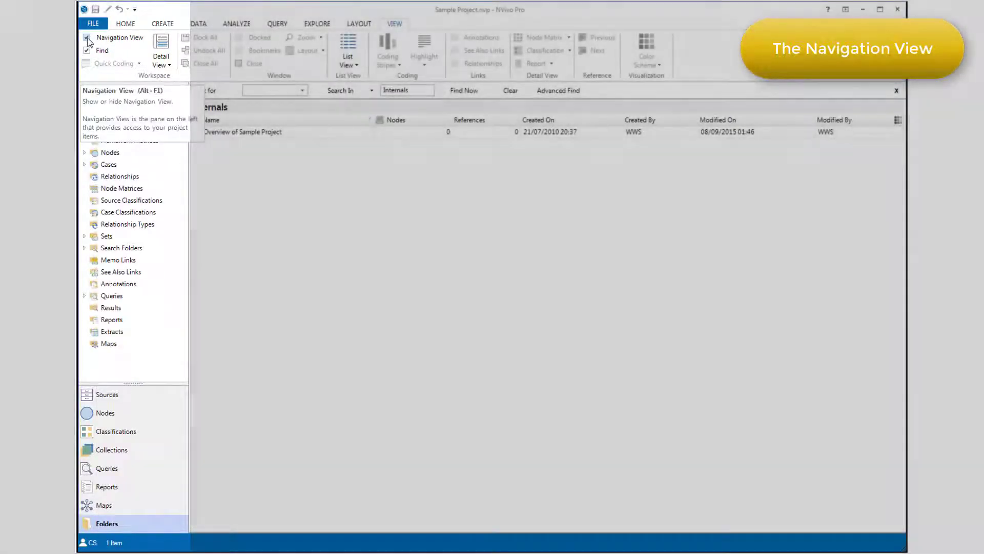
click(87, 38)
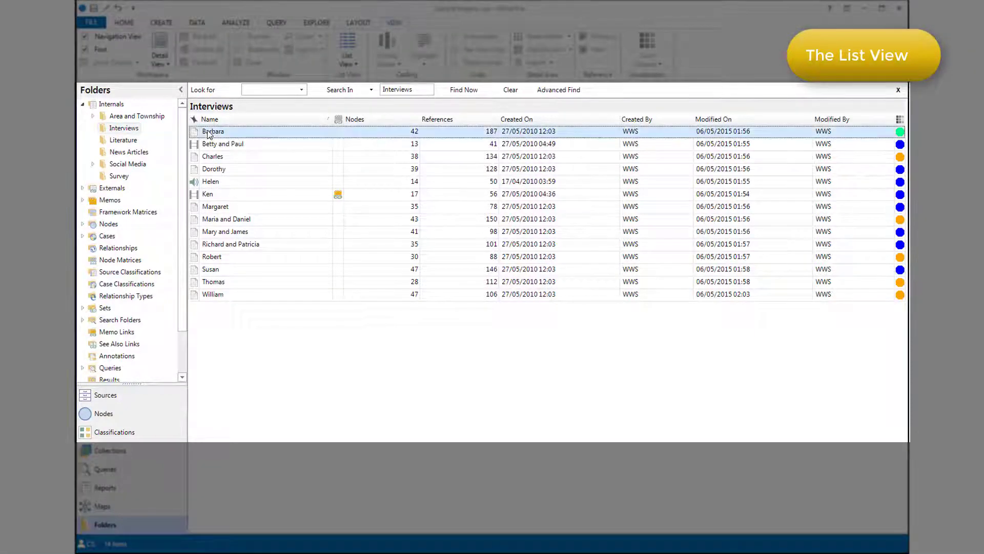
Step: Select three interview rows in the Interviews list
click(212, 144)
click(213, 158)
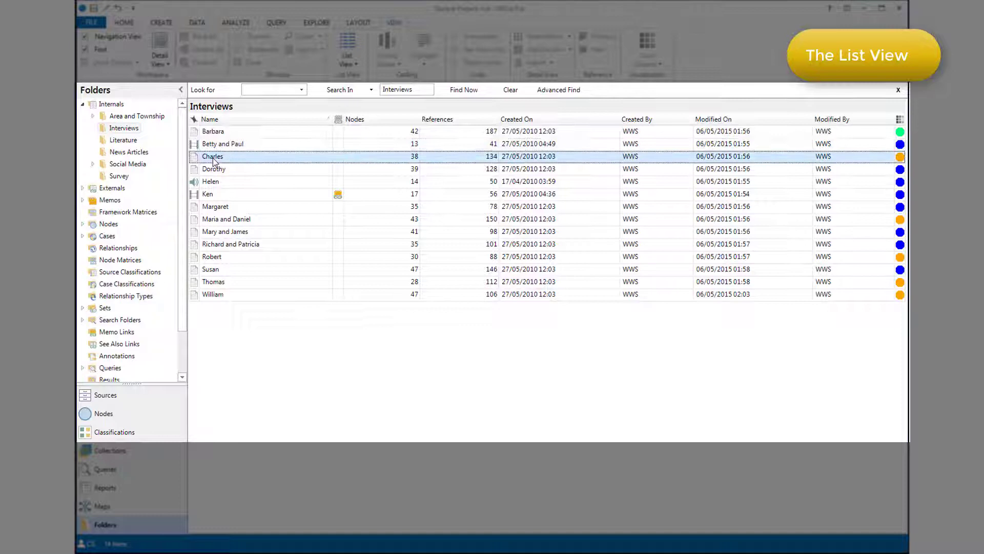
click(218, 170)
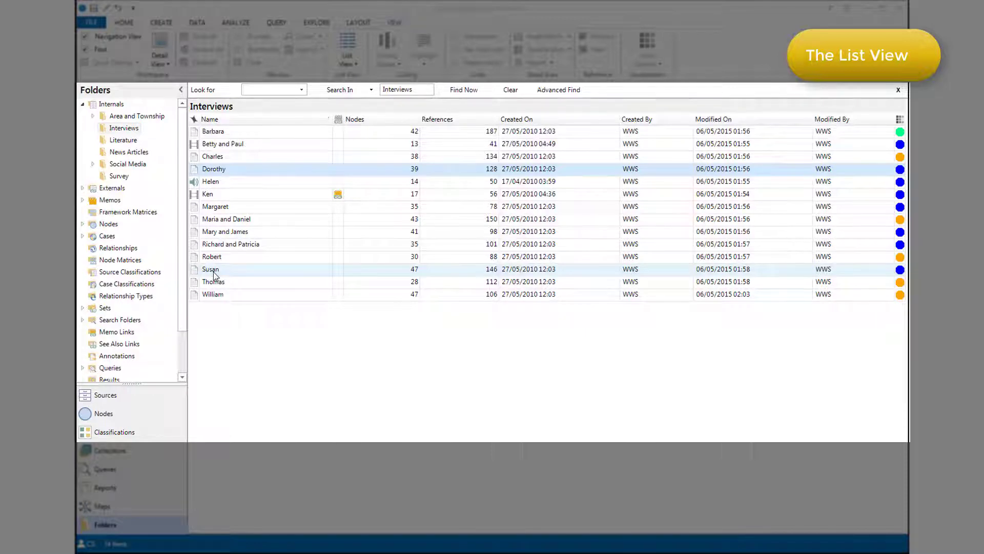
Step: List Annotations, Queries, Results, then Nodes, selecting Policy, management and opening List View options
click(128, 359)
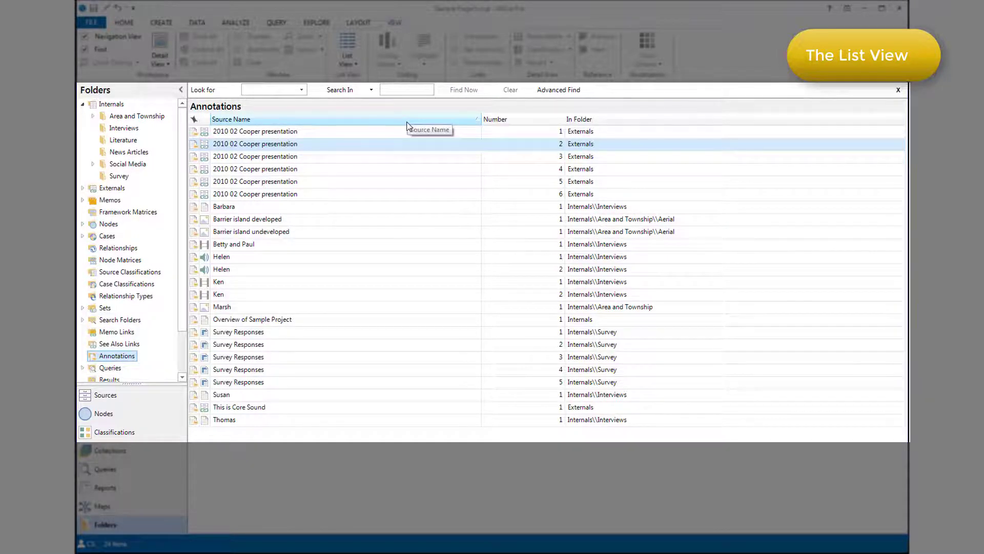
click(109, 369)
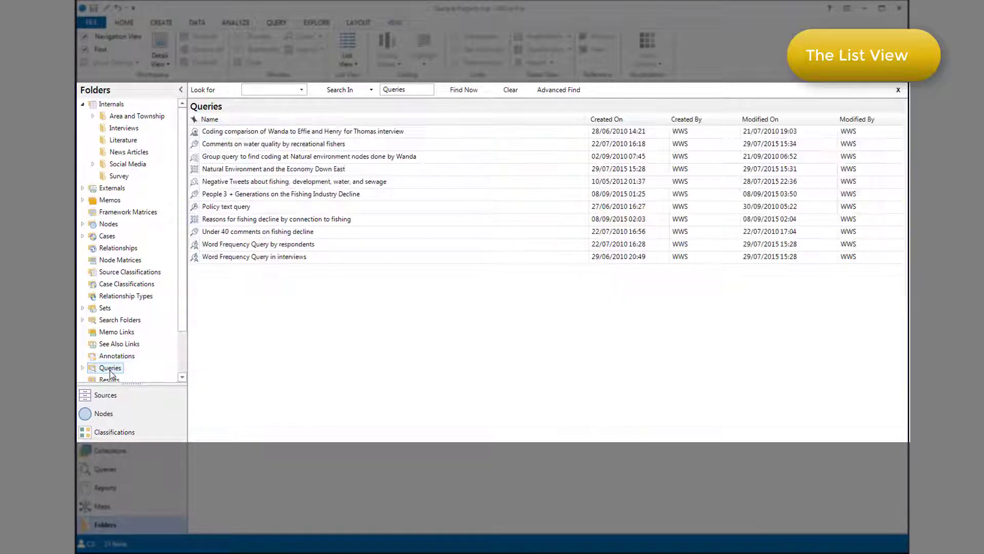
click(113, 379)
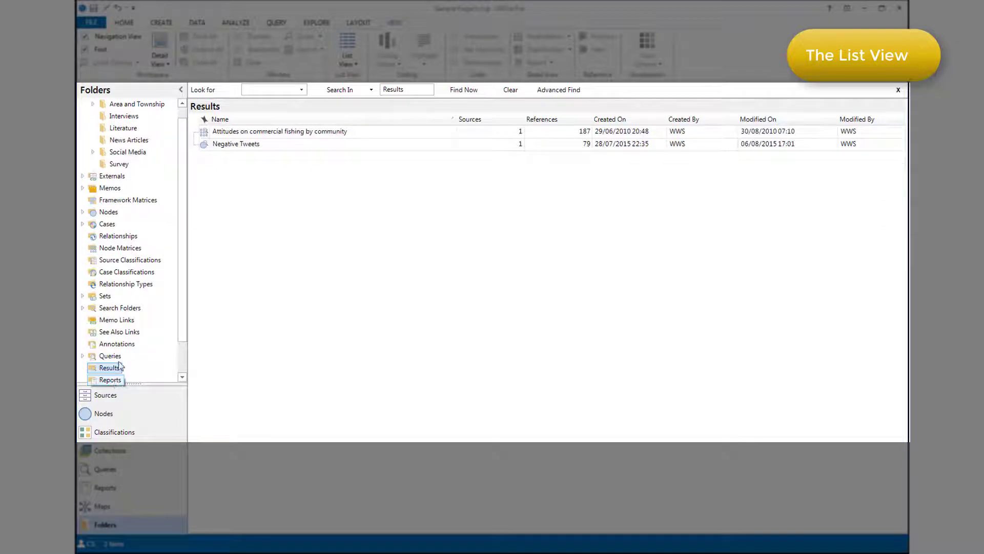
click(116, 215)
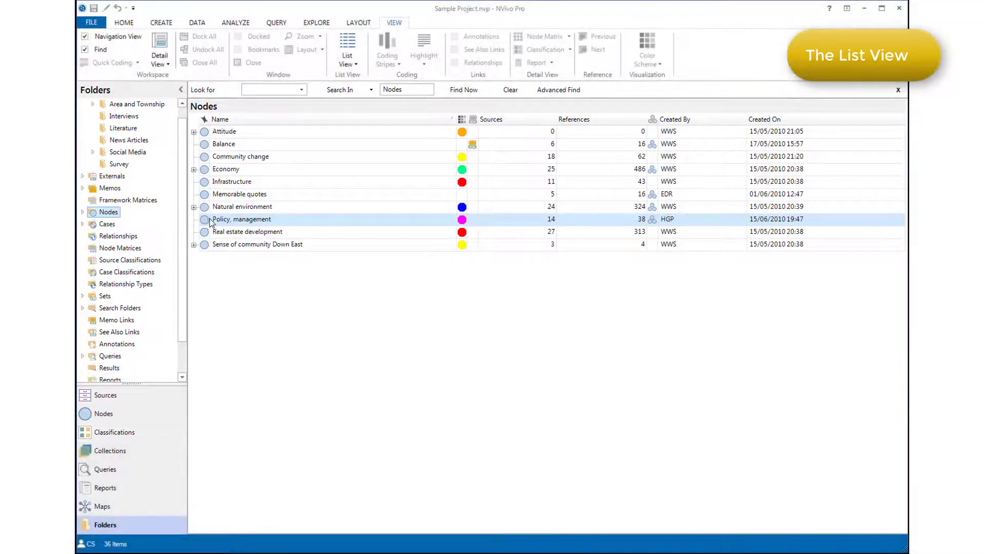
click(208, 222)
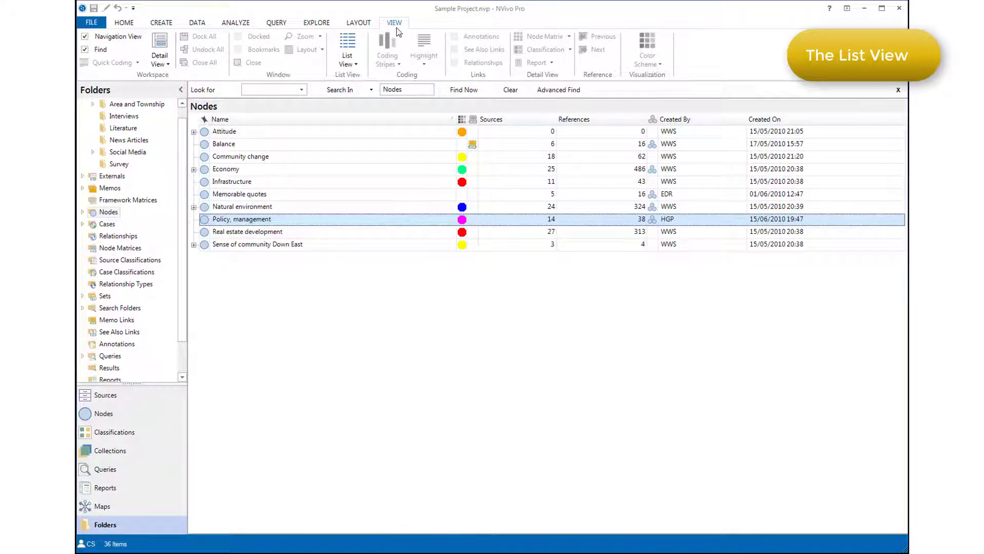
click(350, 65)
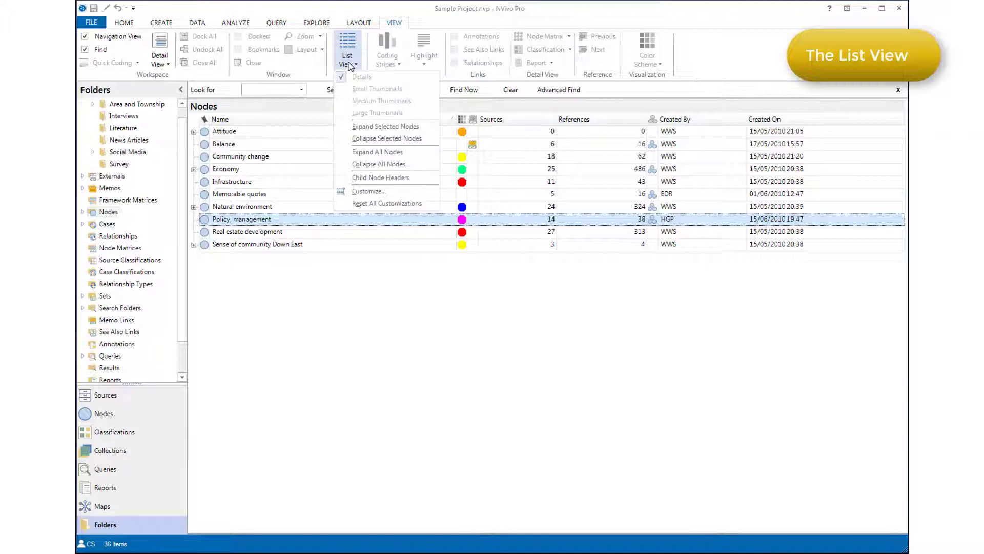
Step: In Customize Current View, add the Description column and move it up seven places to below Name
click(365, 194)
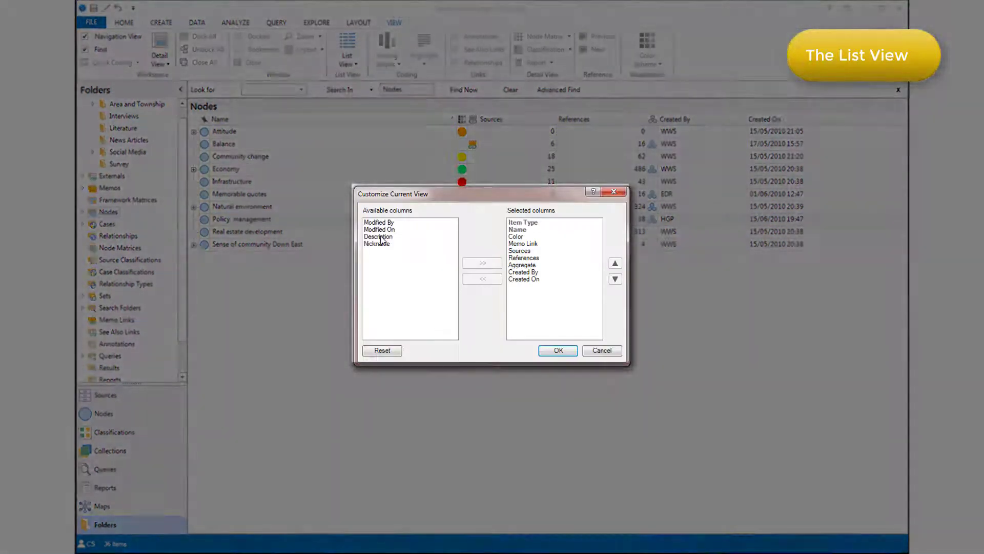
click(381, 238)
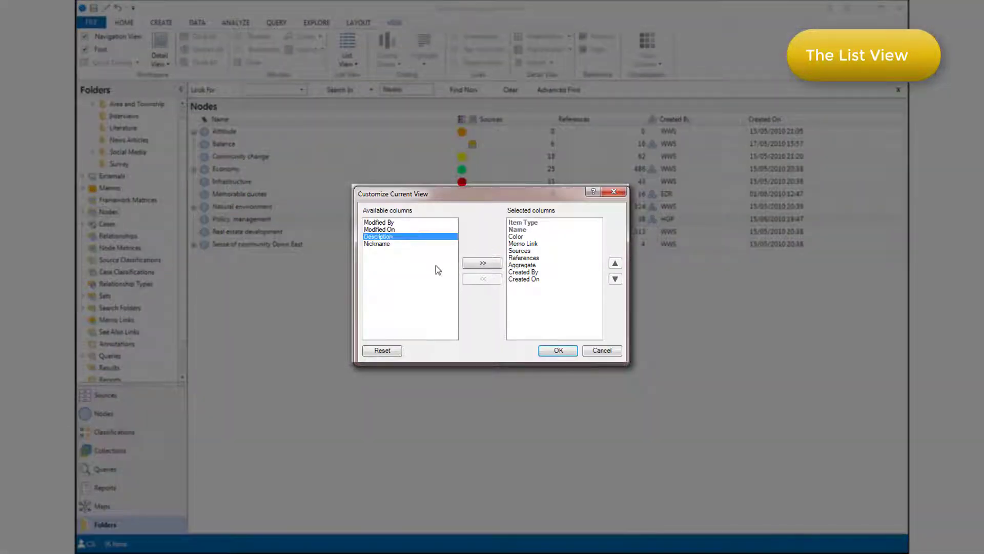
click(482, 263)
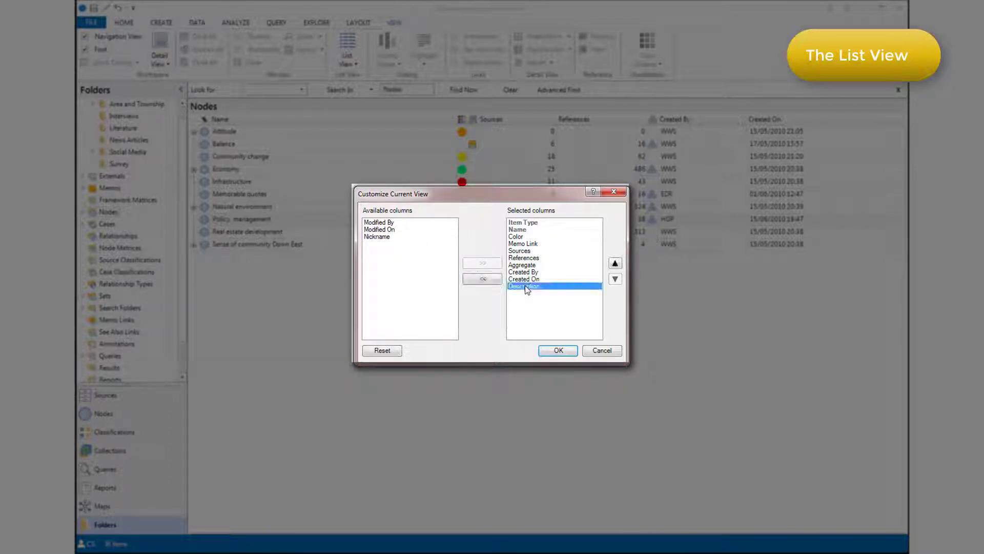
click(615, 264)
click(615, 264)
click(615, 264)
click(615, 264)
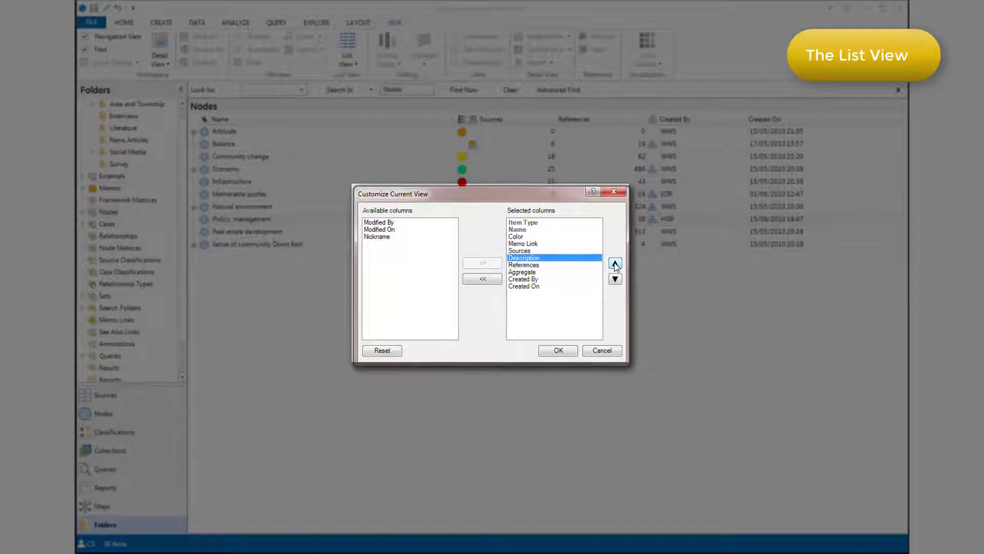
click(615, 264)
click(615, 264)
click(615, 264)
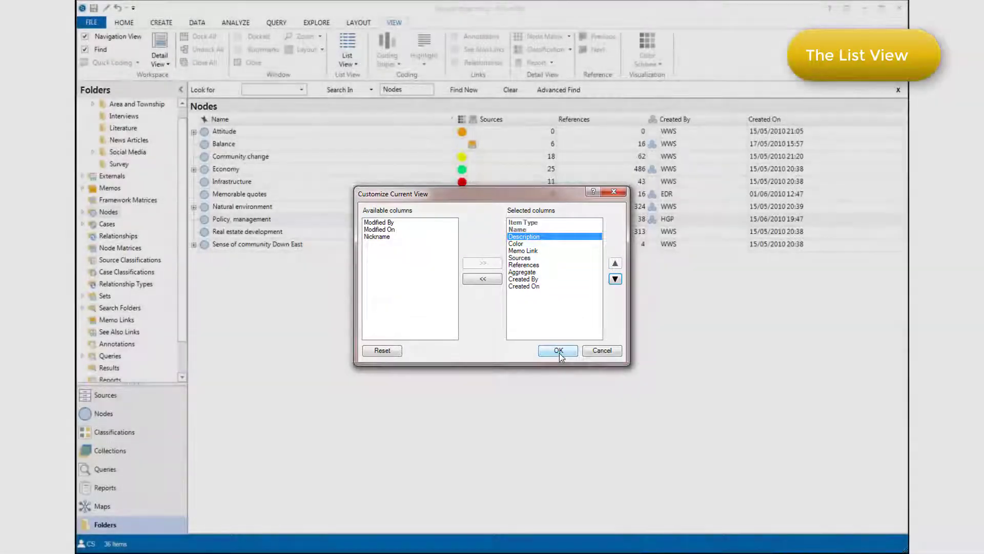
click(558, 350)
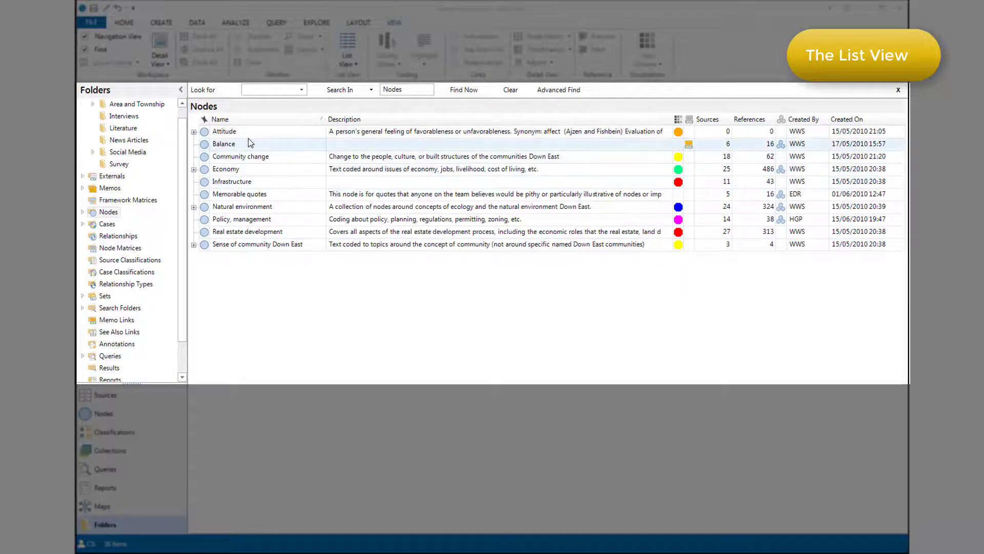
Step: Sort nodes by Description, Sources, References, then Created By, and open Policy, management's Export menu
click(453, 122)
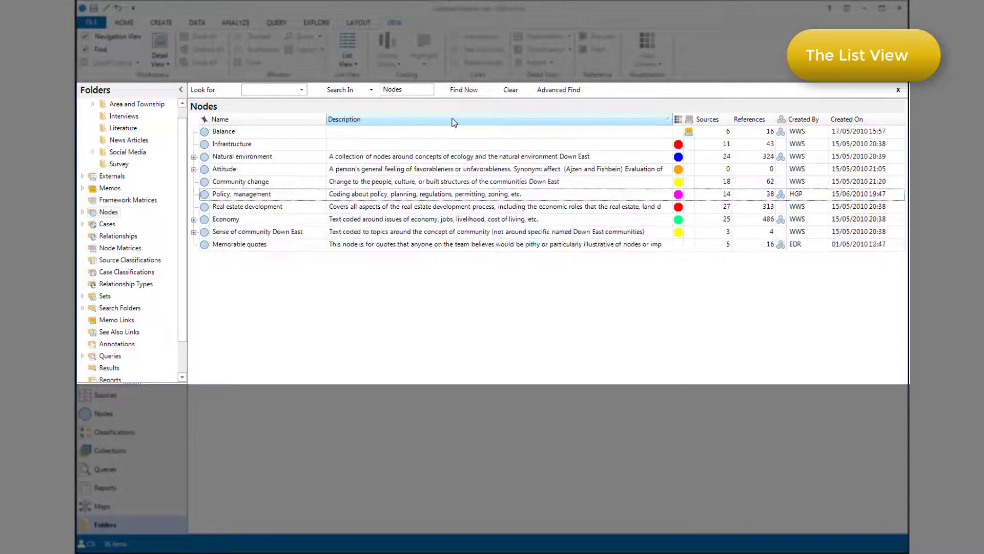
click(712, 122)
click(759, 119)
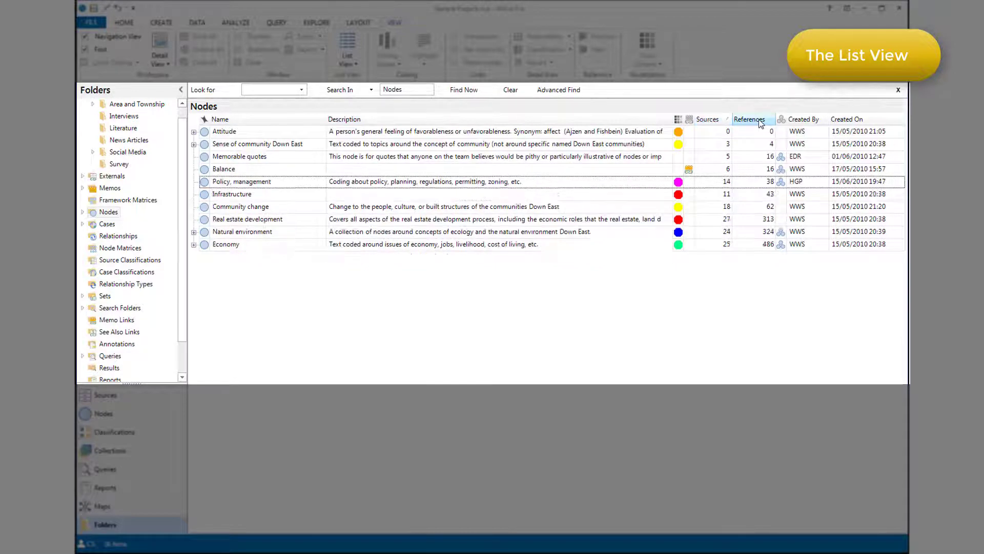
click(801, 122)
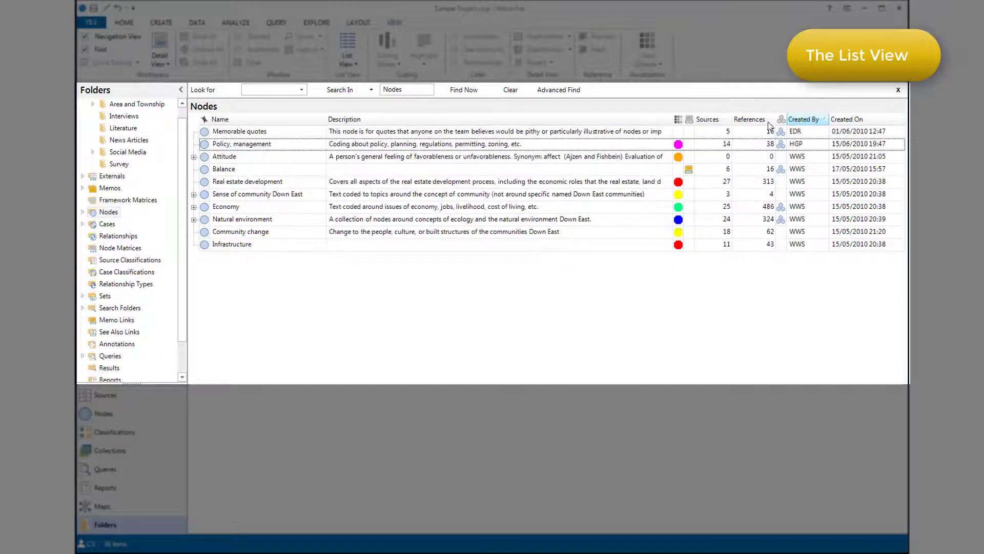
right_click(283, 151)
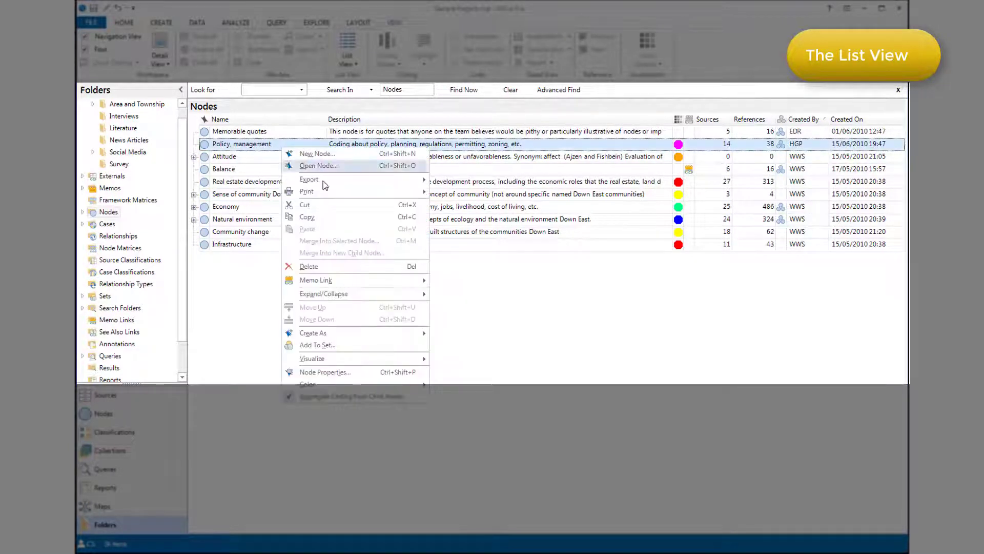
mouse_move(323, 177)
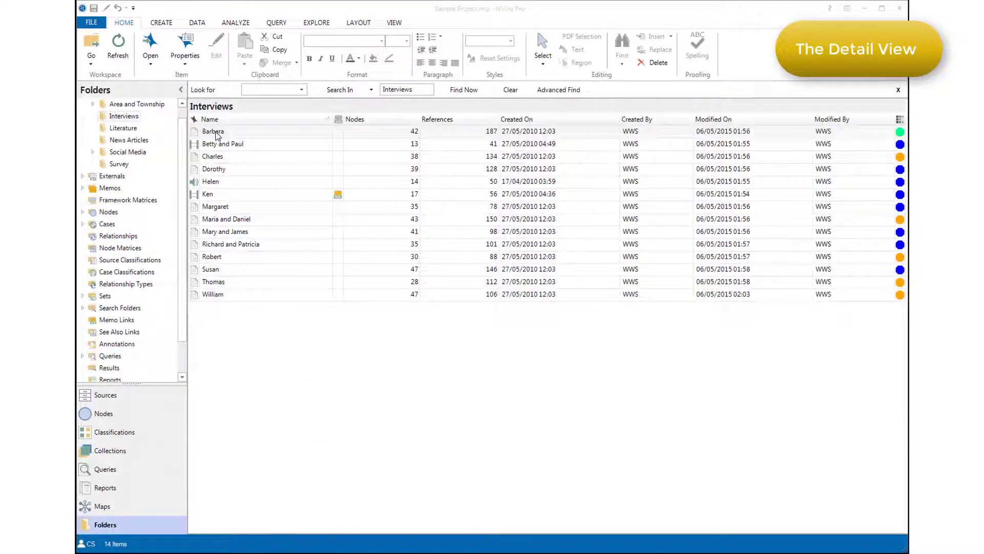
Step: Open the Barbara, Betty and Paul, and Charles interviews in the detail view
double_click(217, 134)
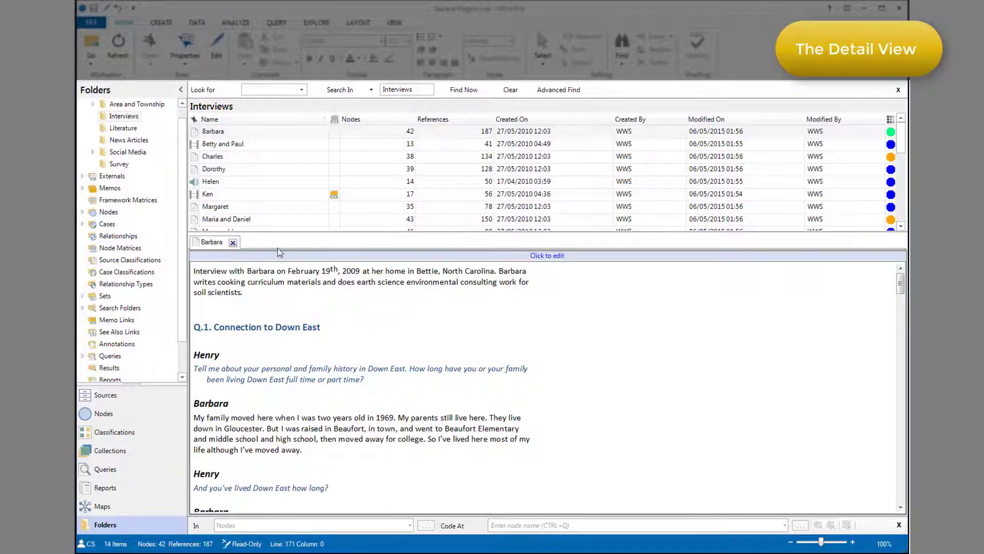
click(228, 146)
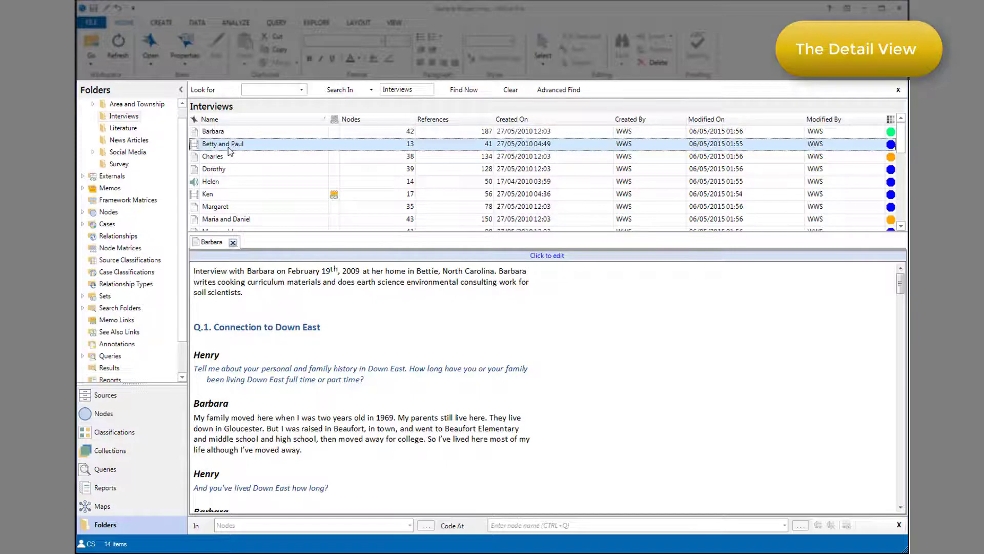
double_click(229, 146)
click(228, 160)
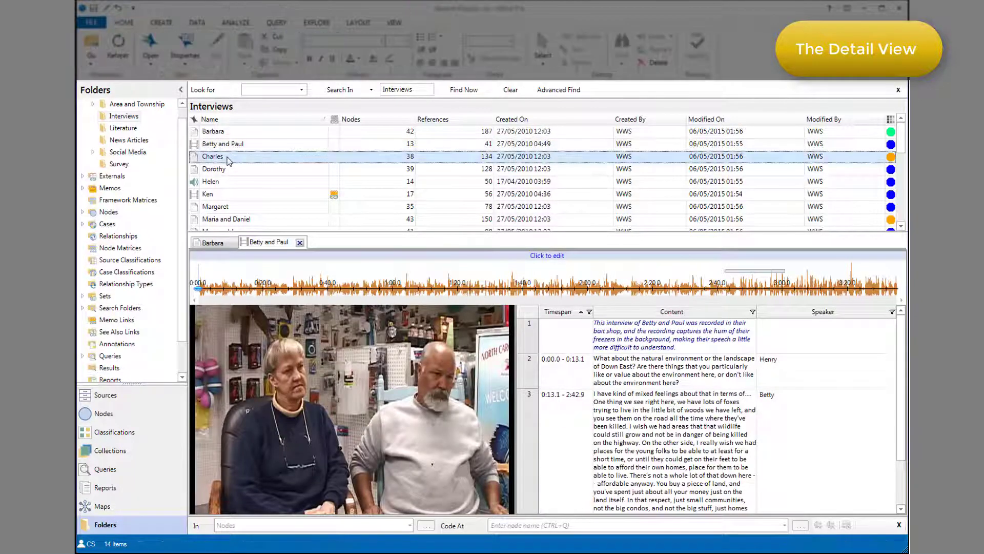
double_click(229, 160)
Step: Open the 2010 05 Team project process memo from Progress Reports and the Balance node
click(82, 189)
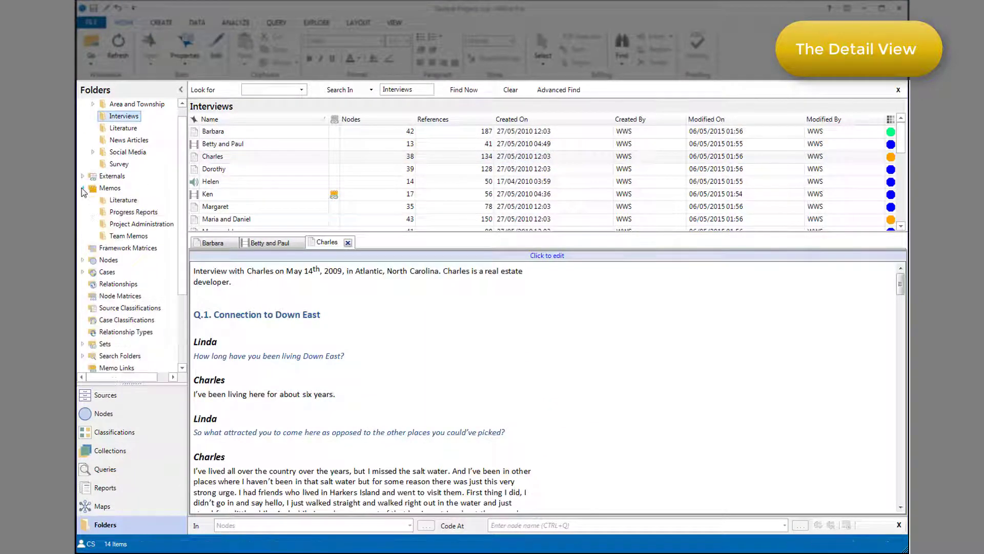
click(118, 211)
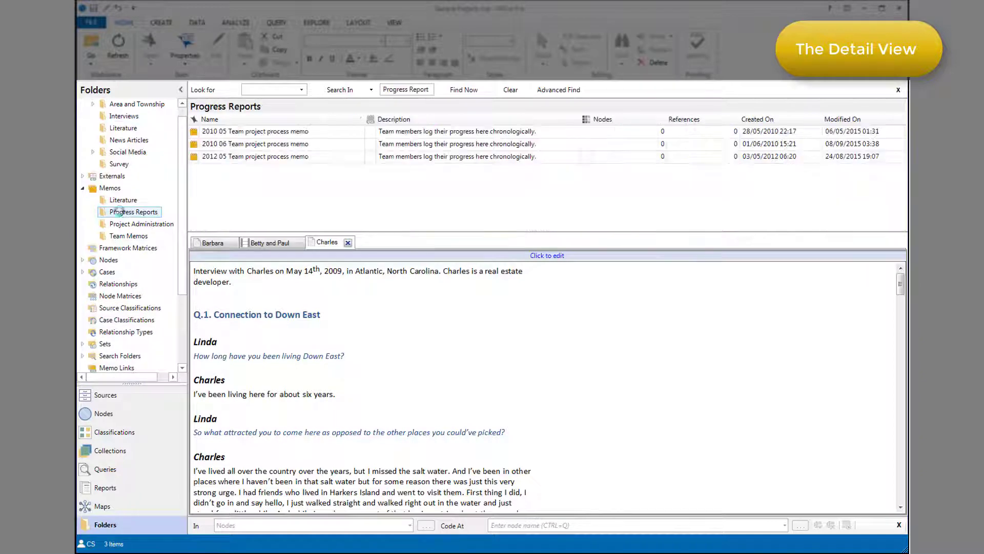
double_click(205, 133)
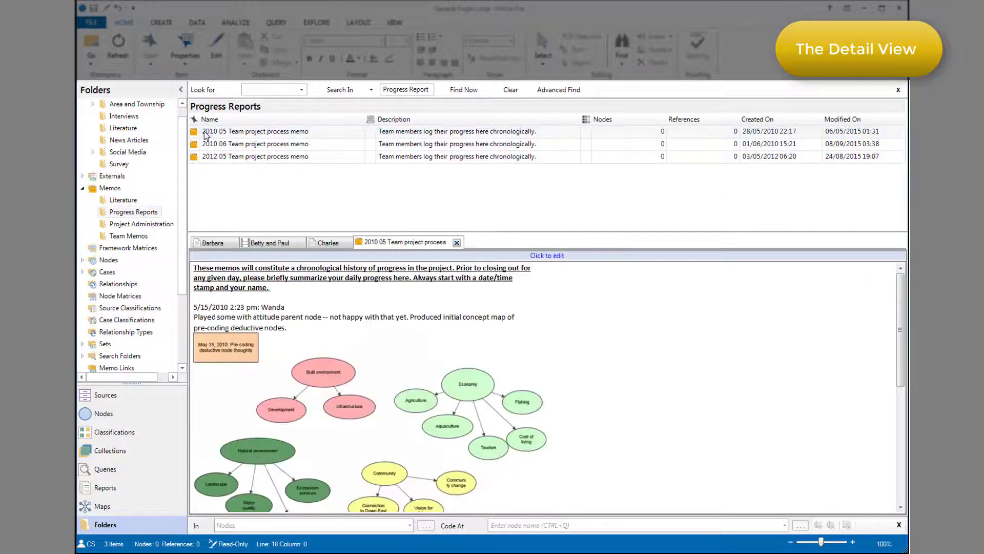
click(110, 260)
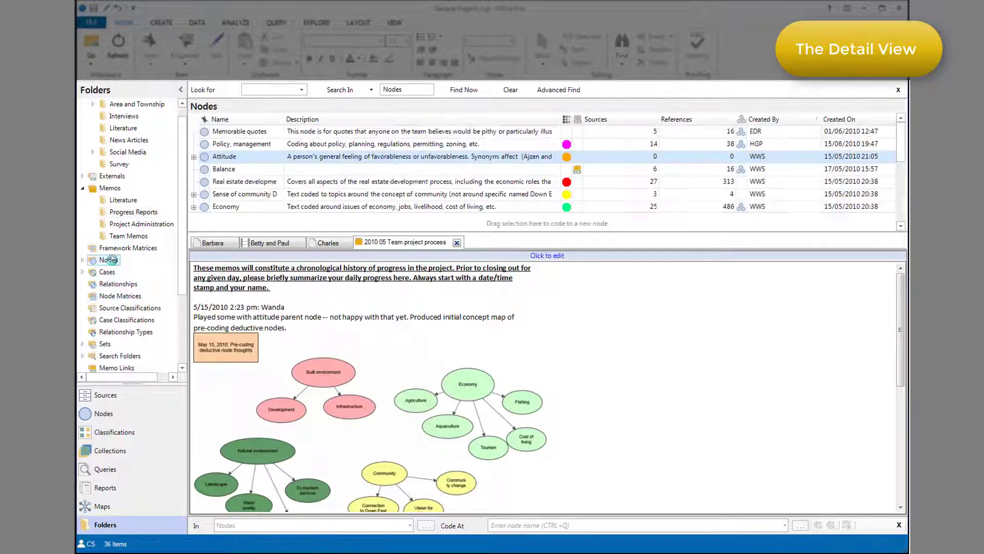
click(224, 169)
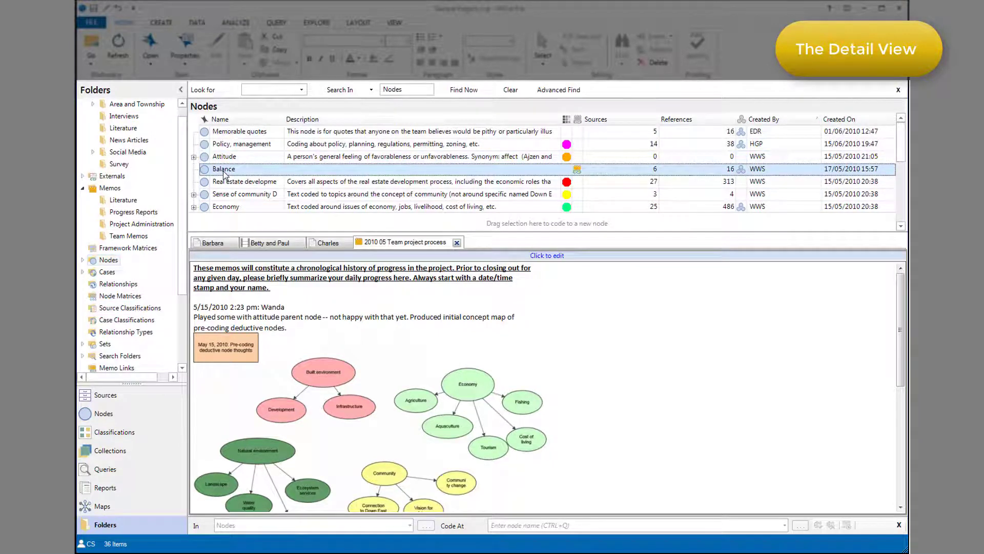
double_click(224, 171)
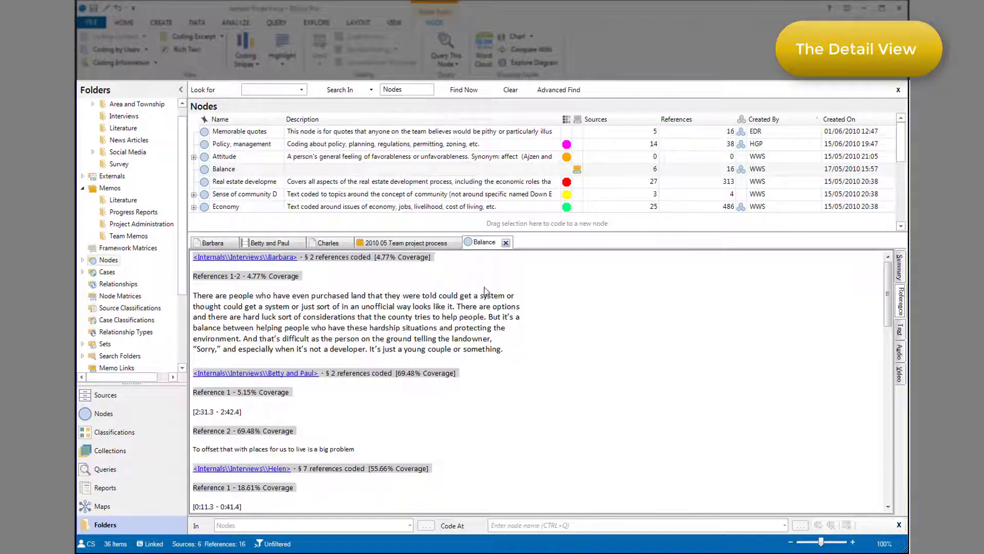
Step: Switch between the memo, Charles and Betty and Paul detail tabs
click(408, 243)
click(332, 244)
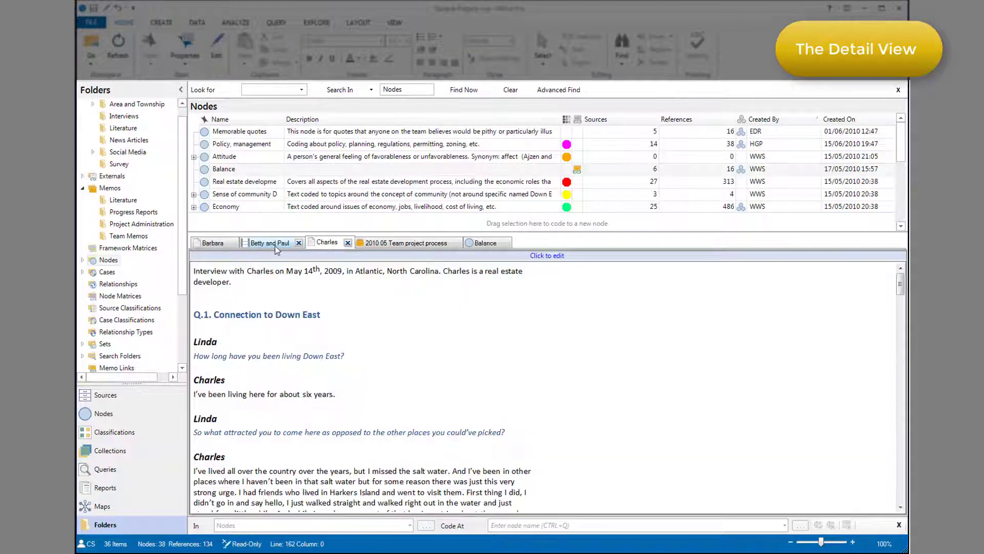
click(270, 243)
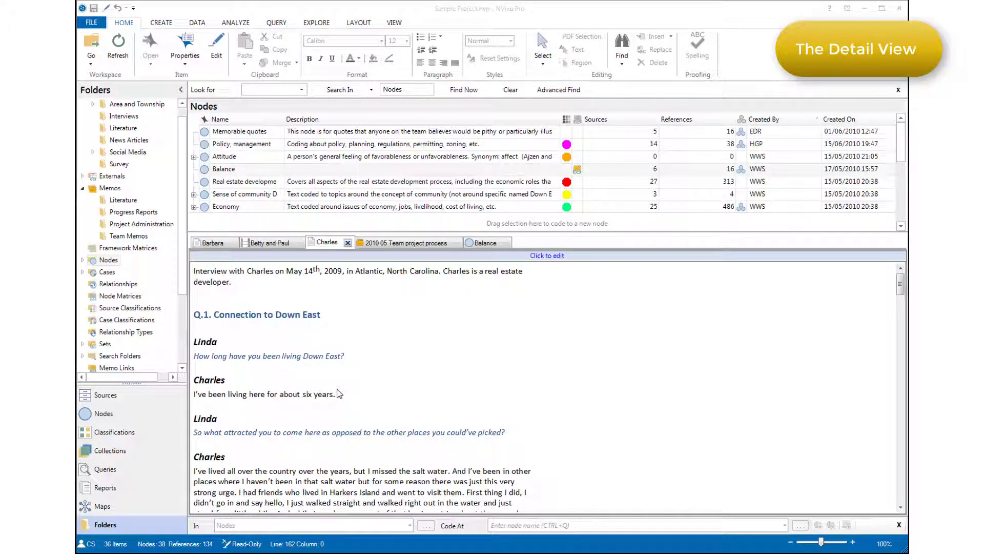
Step: Undock the Charles interview into its own window, moving it upper right and enlarging it
right_click(329, 246)
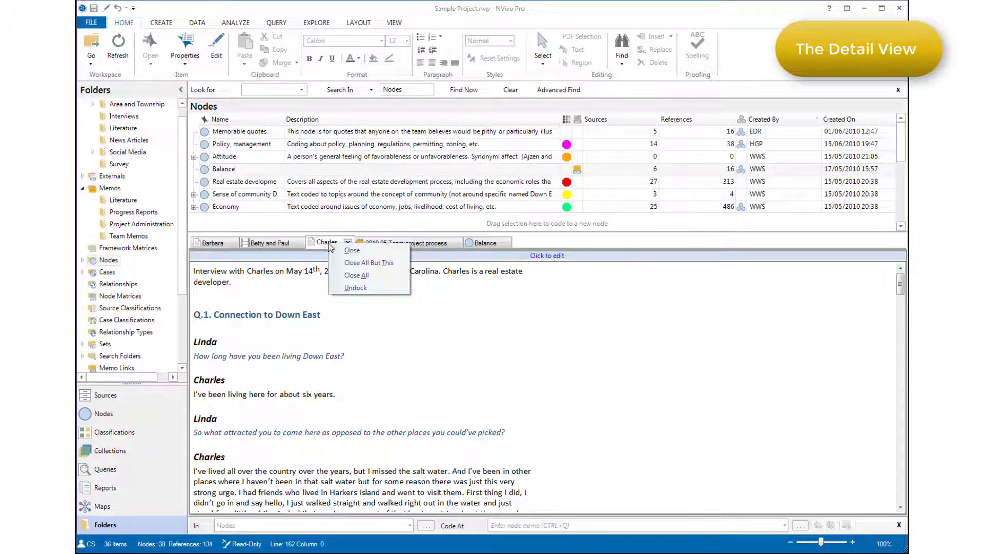
click(359, 288)
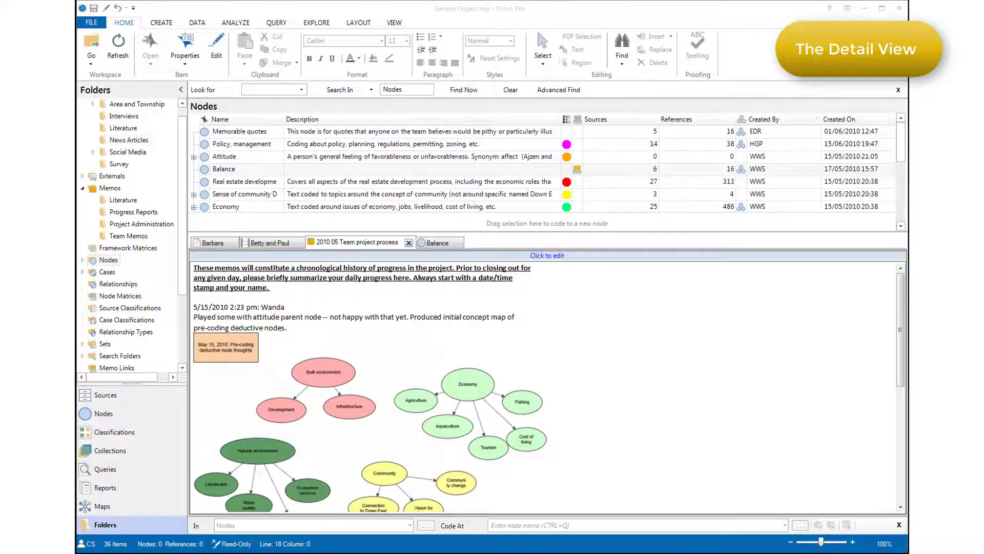
drag(443, 108, 729, 38)
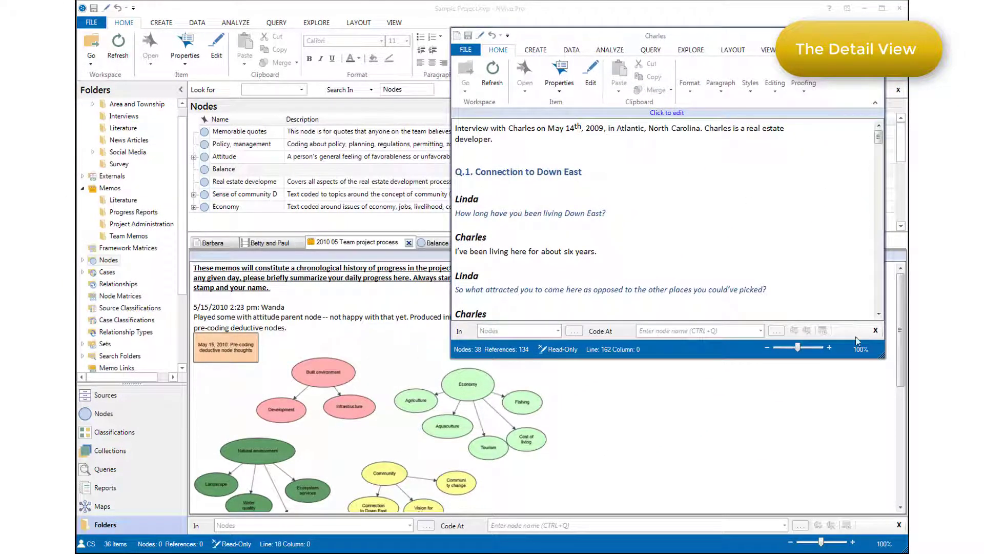
drag(882, 360, 908, 473)
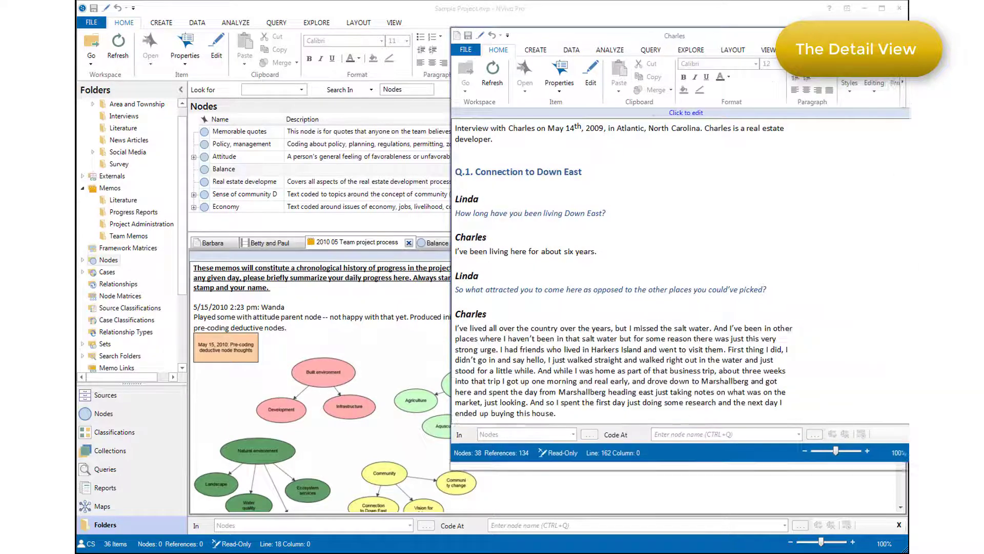
Step: Undock the team project process memo and bring the Charles window back to the front
right_click(339, 245)
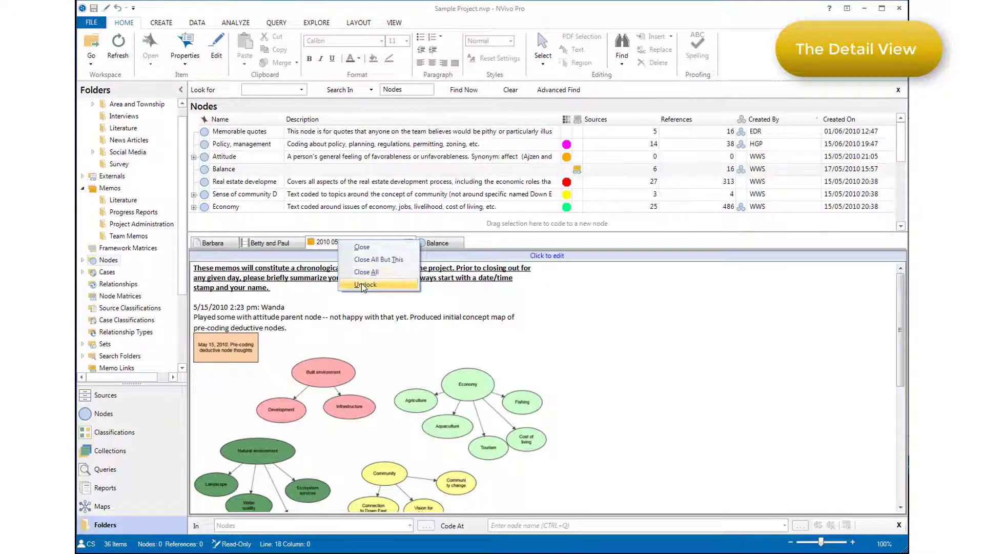
click(363, 285)
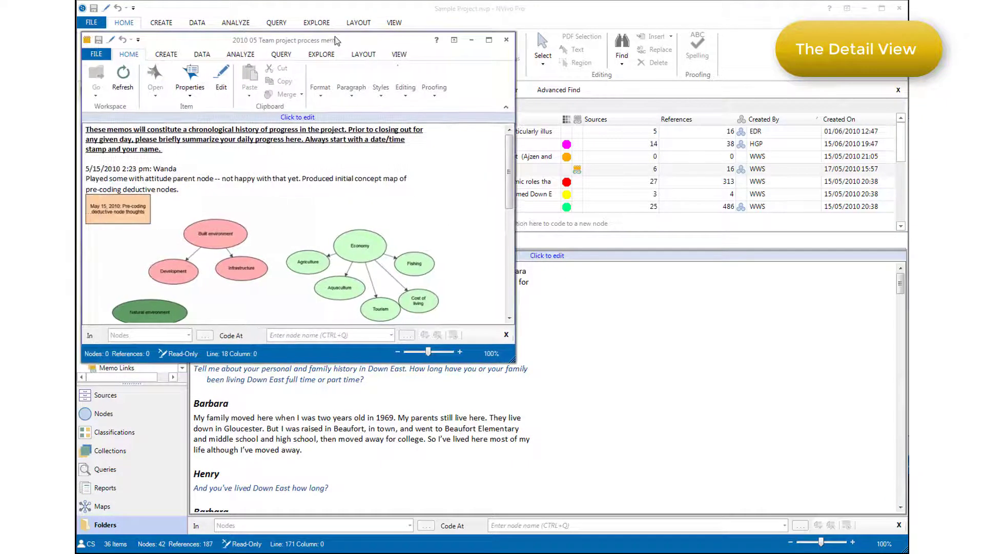
key(alt+Tab)
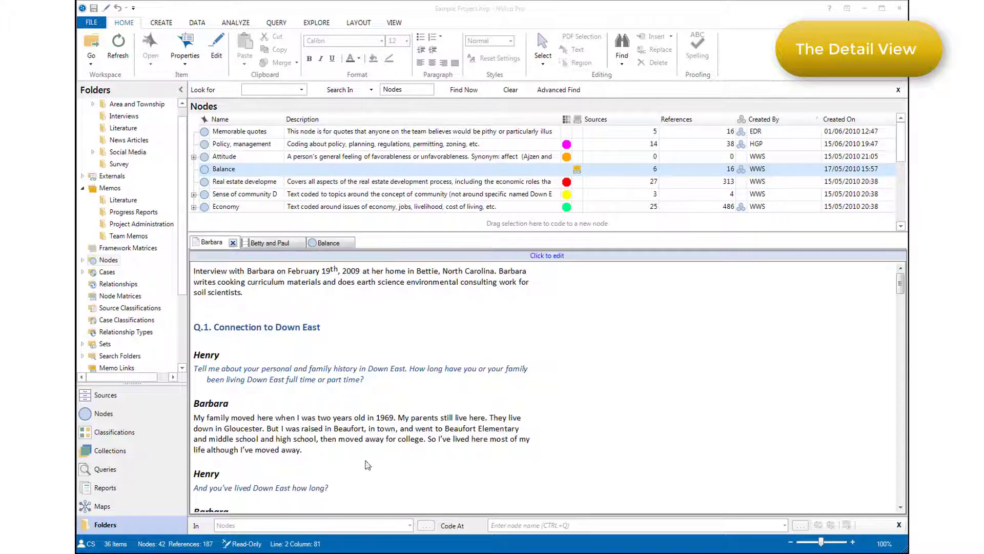
Step: Show Nodes Most Coding stripes on Barbara's transcript and widen the stripes pane
click(395, 24)
click(396, 64)
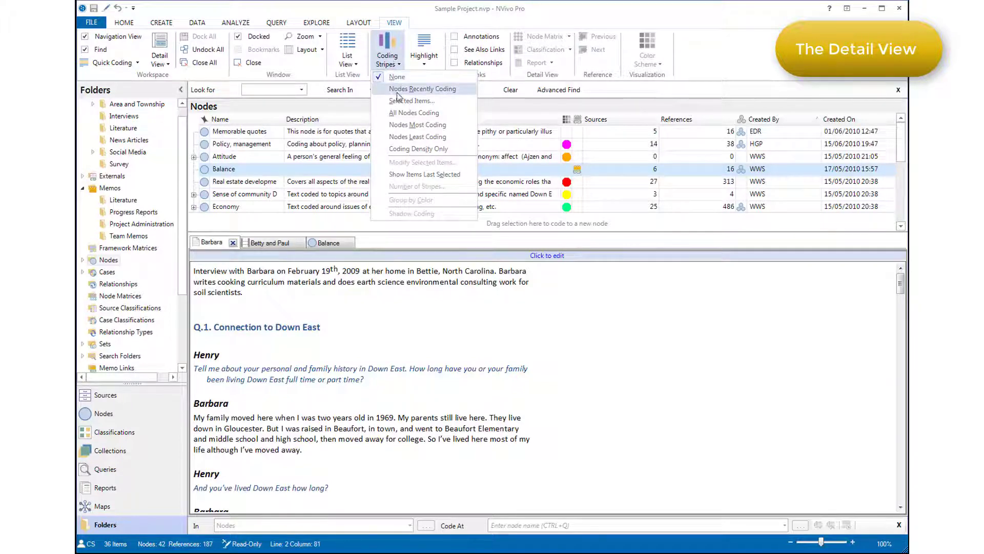
click(401, 126)
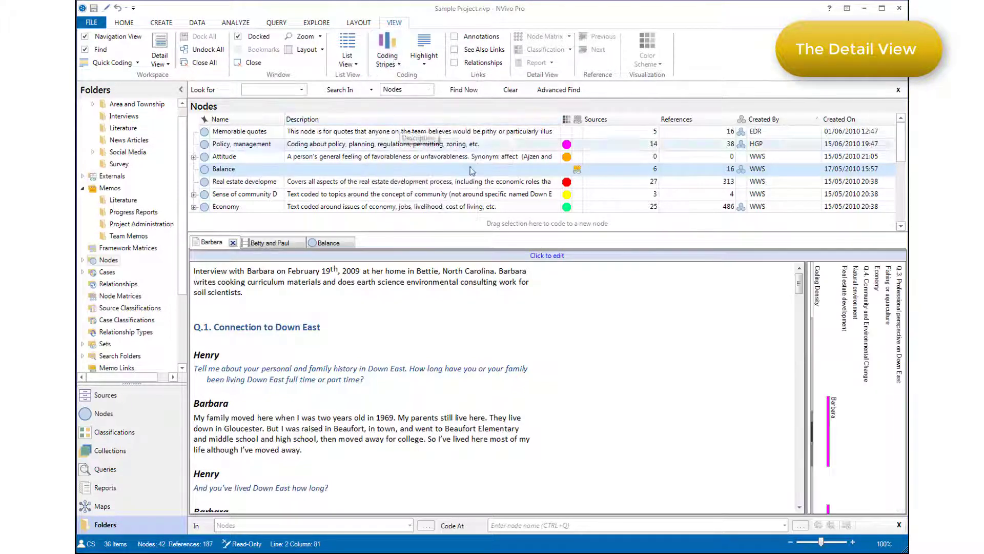
drag(805, 325, 607, 325)
drag(601, 287, 621, 394)
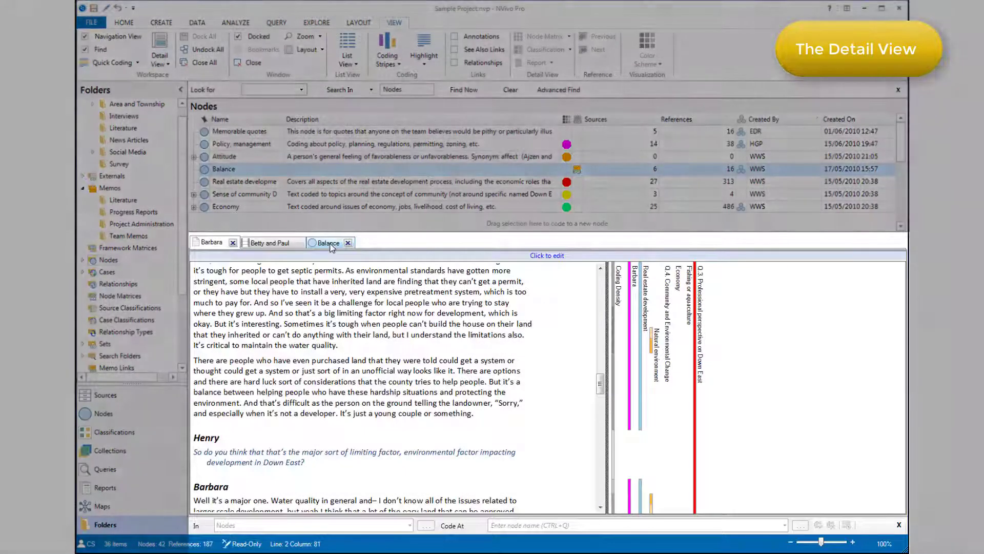
Step: On the Balance node, view Video, Summary, Reference, Text and Audio tabs, ending on Video
click(331, 245)
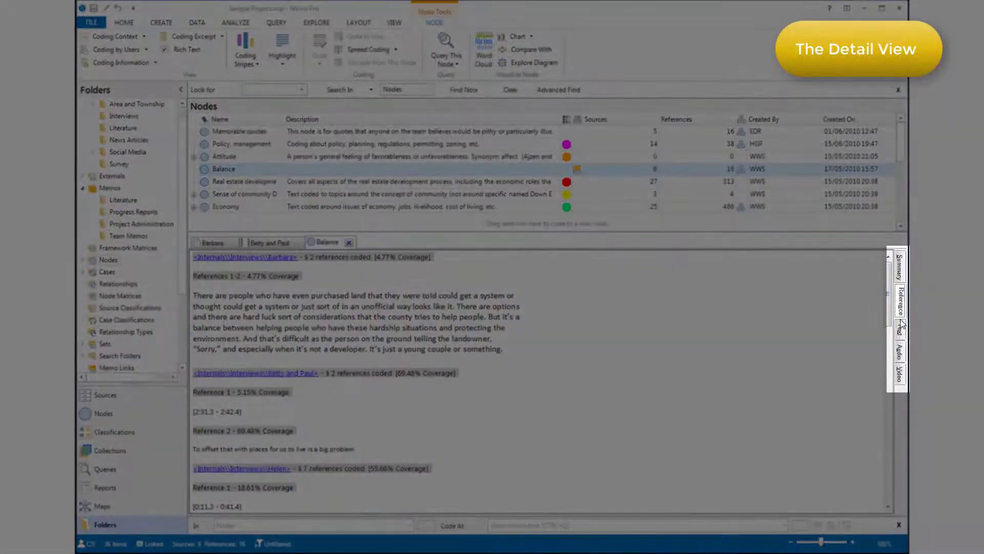
click(899, 375)
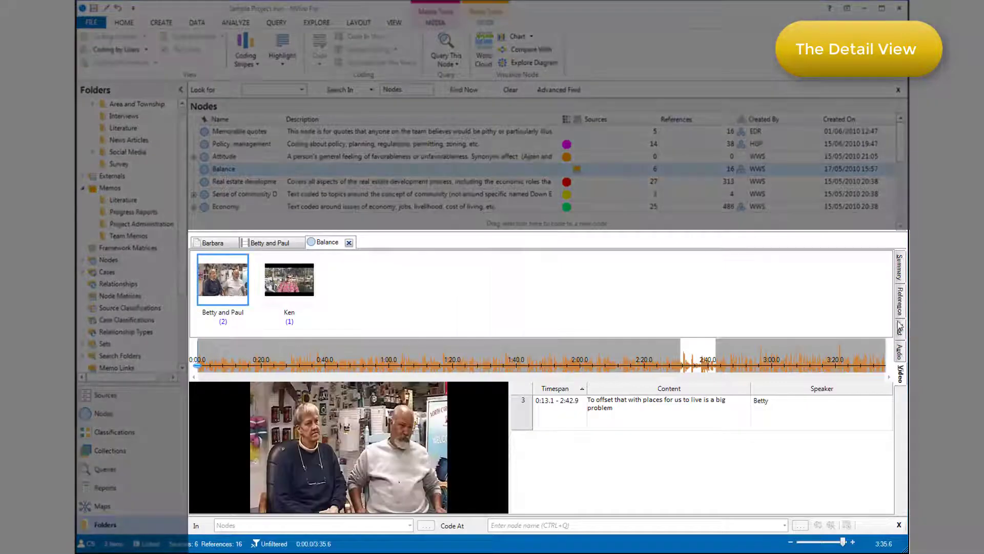
click(900, 273)
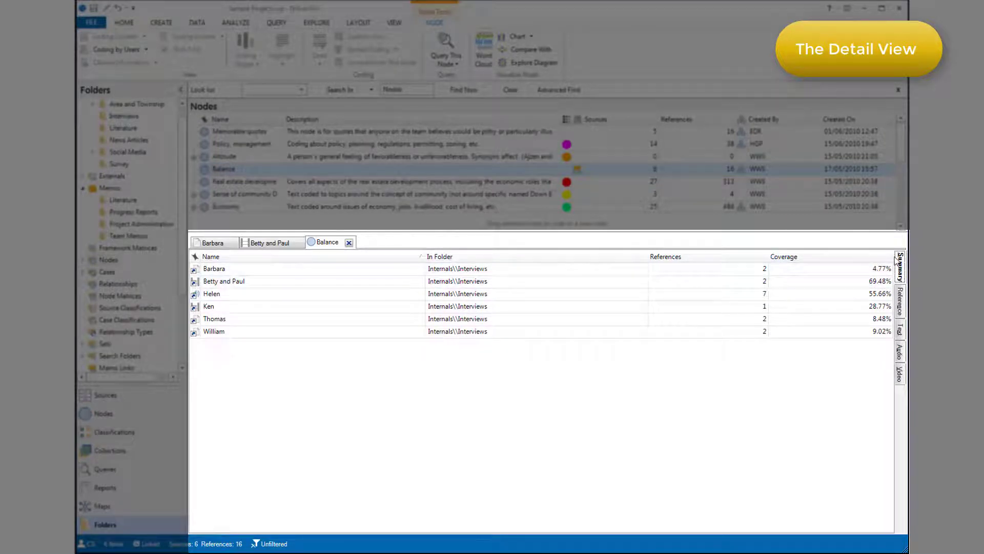
click(901, 301)
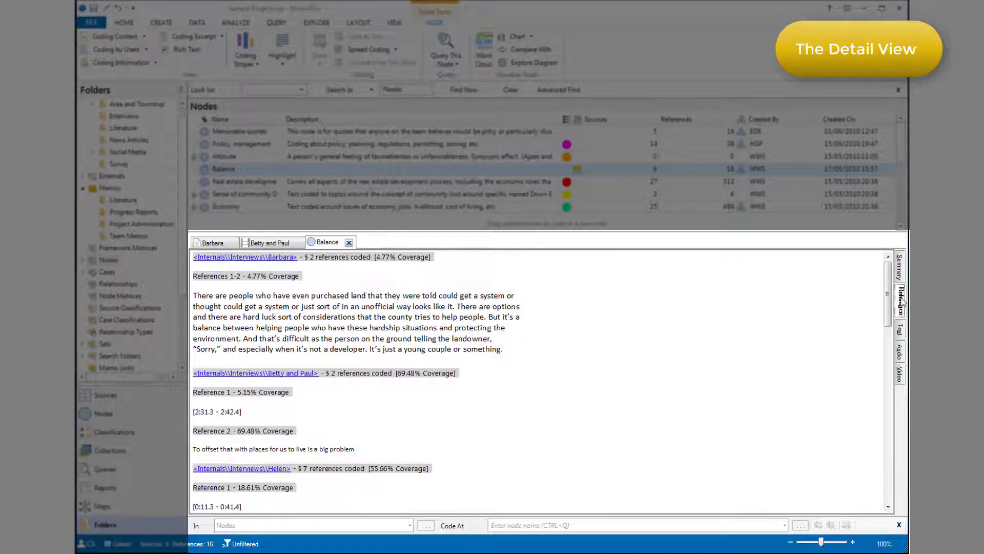
click(901, 333)
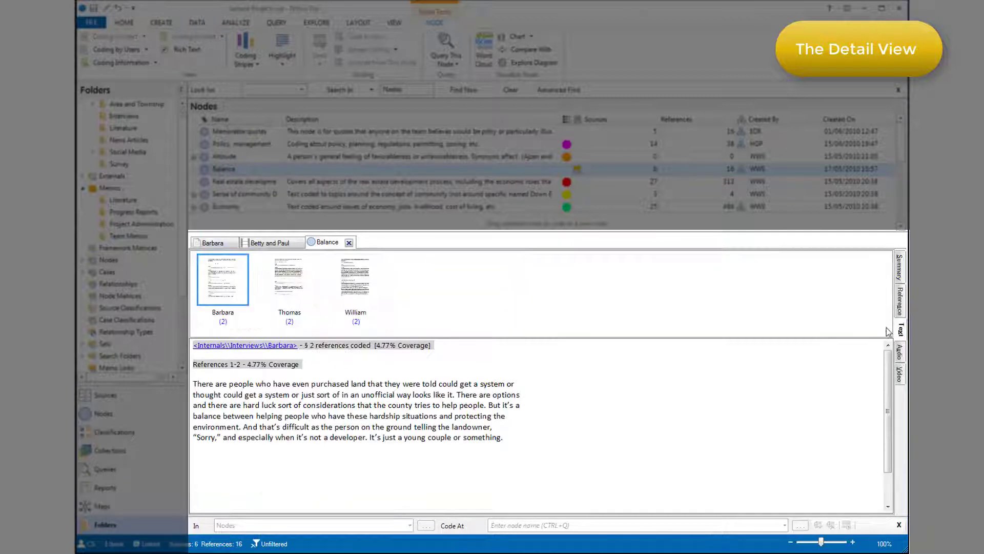
click(899, 353)
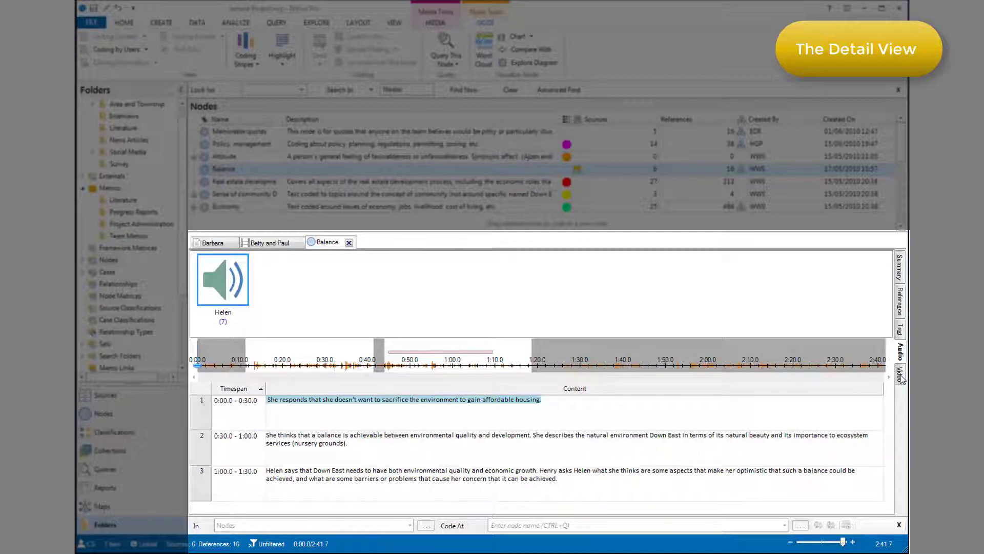
click(900, 375)
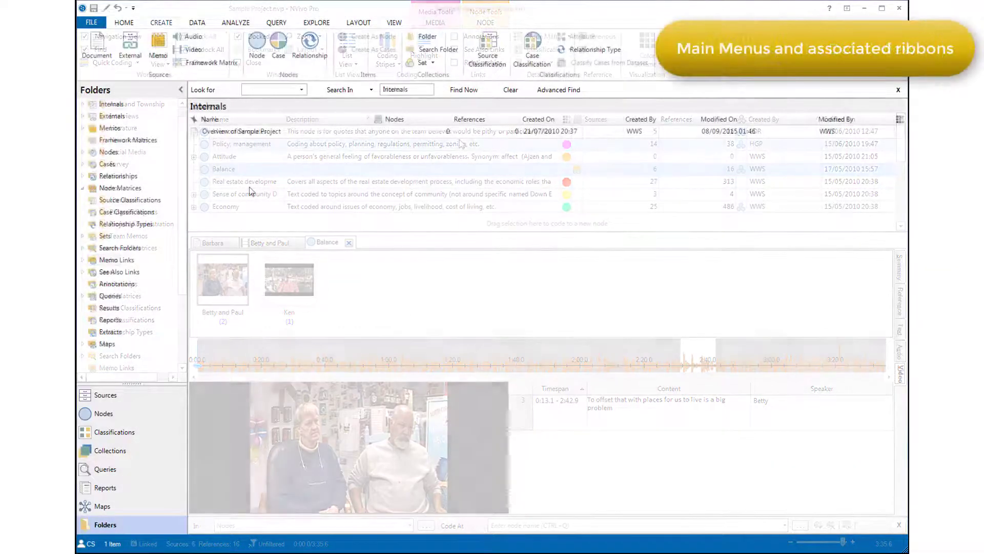
Step: Step through the HOME, CREATE, DATA, ANALYZE, QUERY and EXPLORE ribbons, returning to ANALYZE
click(124, 22)
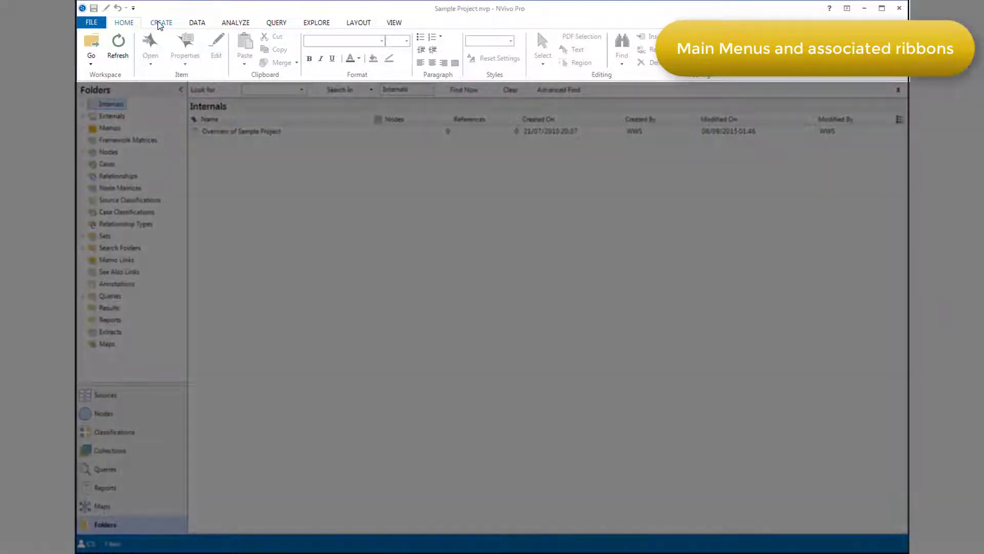
click(160, 23)
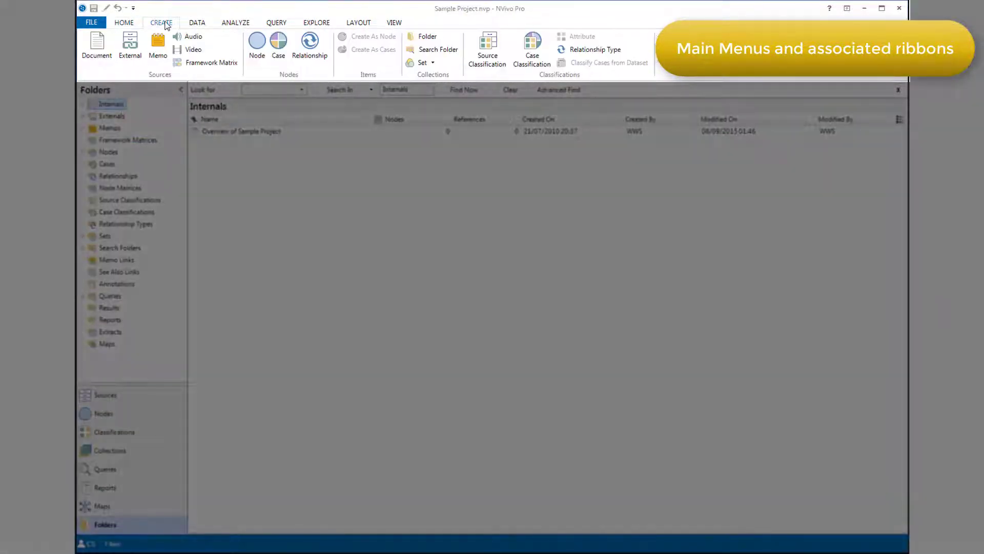
click(196, 25)
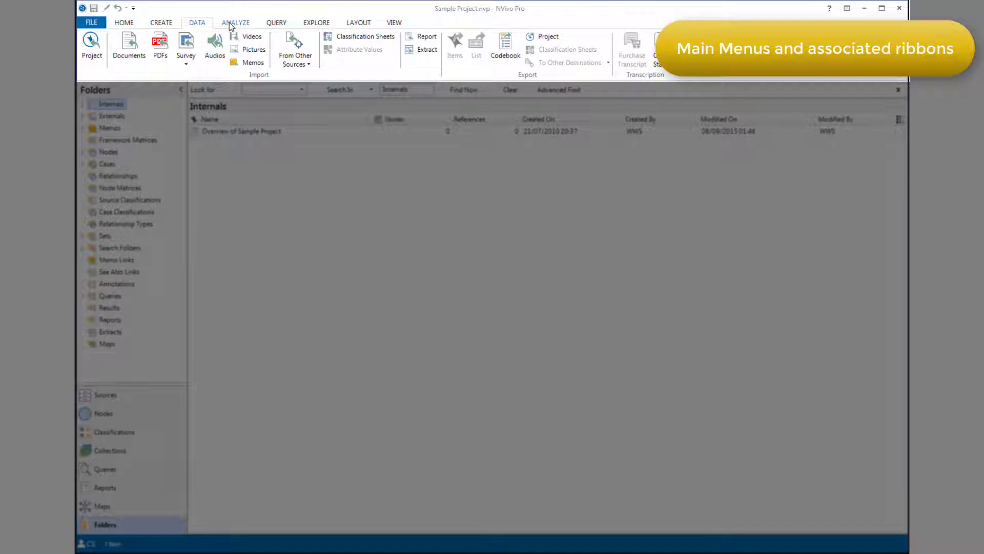
click(230, 26)
click(276, 28)
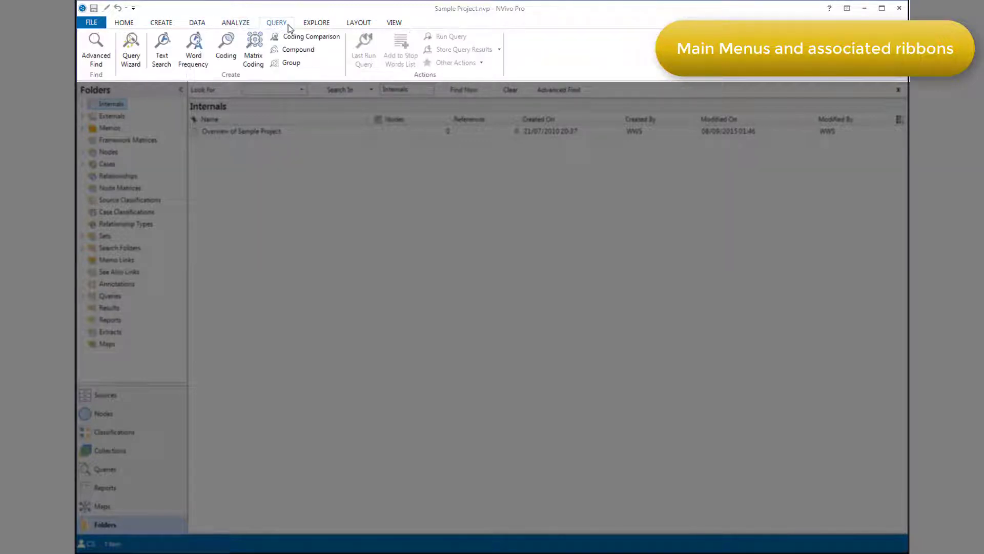
click(314, 23)
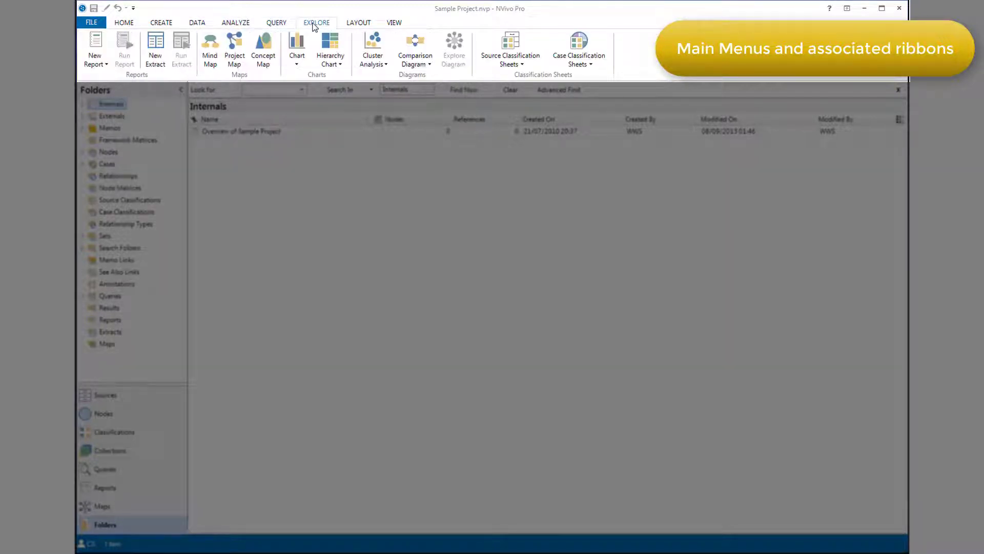
click(239, 26)
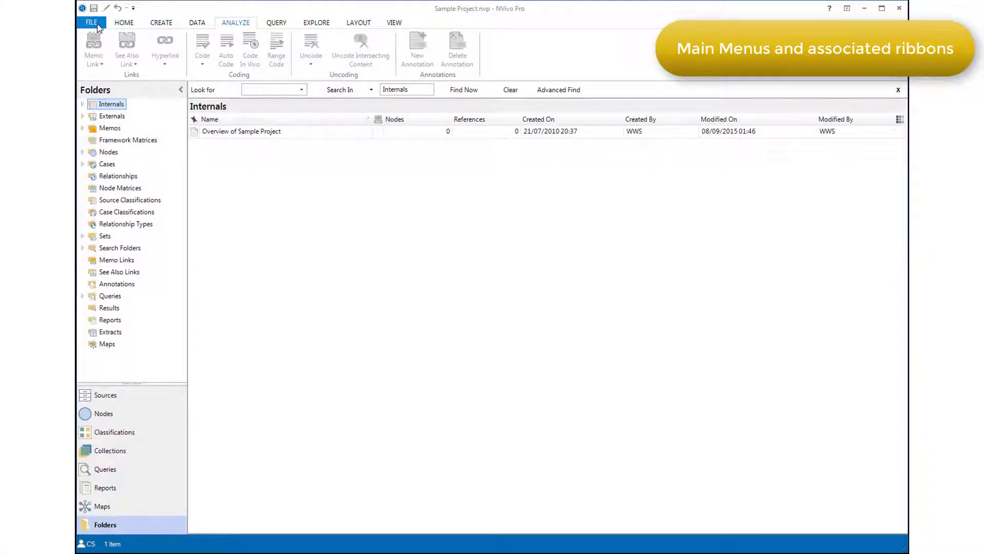
click(94, 23)
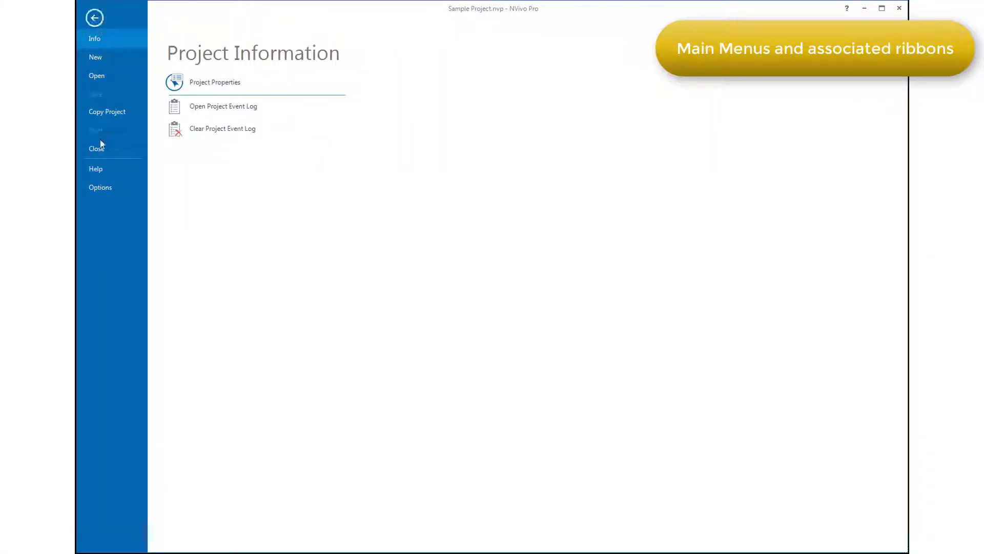
click(102, 189)
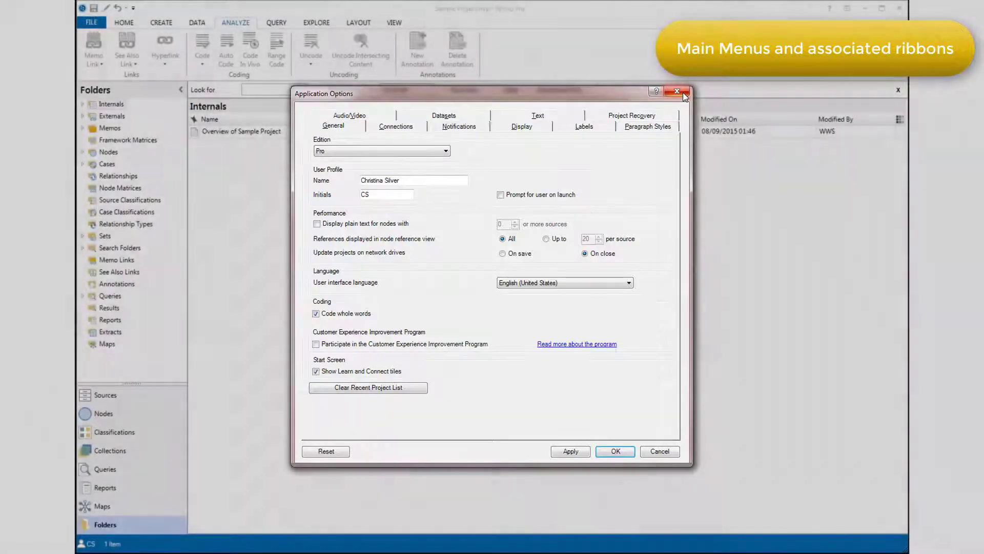
click(677, 91)
click(91, 22)
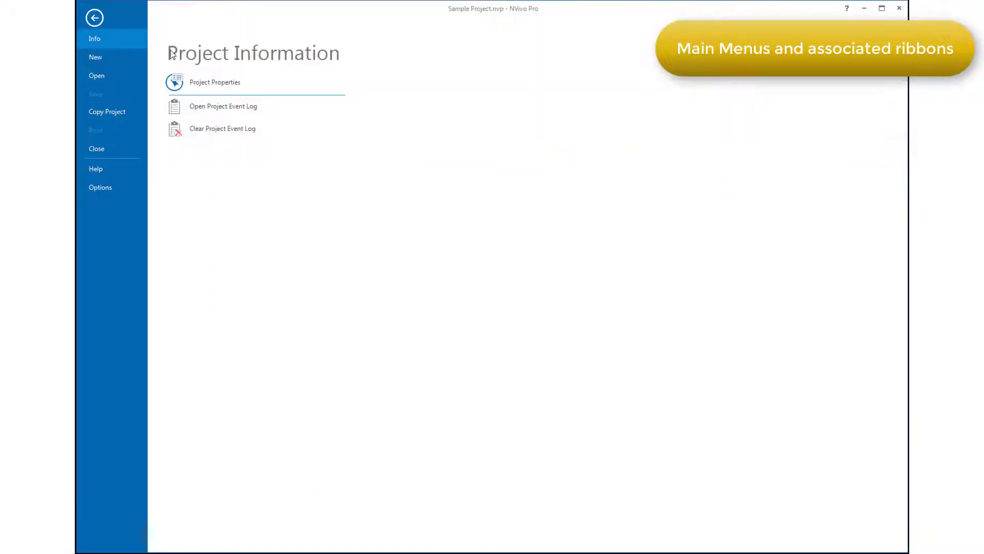
key(Escape)
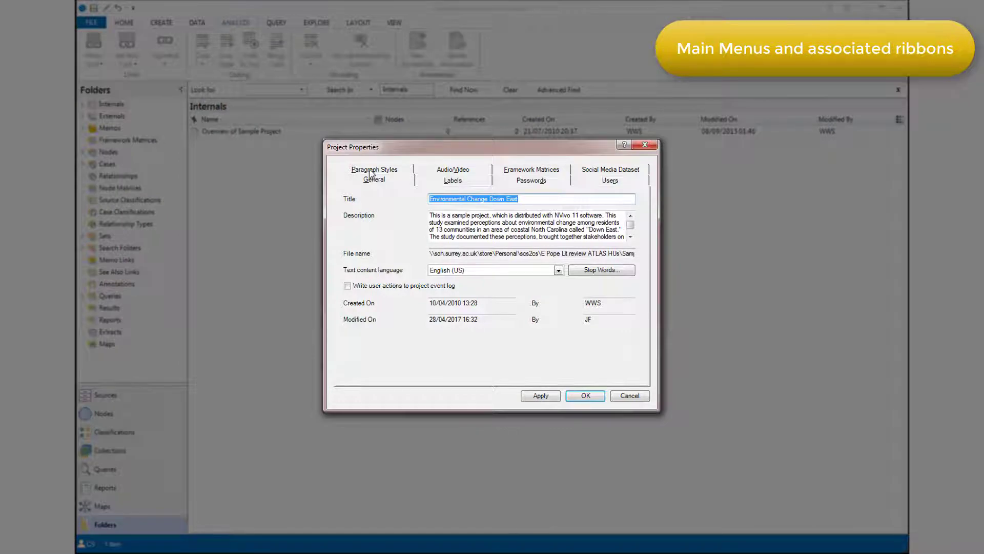
click(372, 171)
click(454, 180)
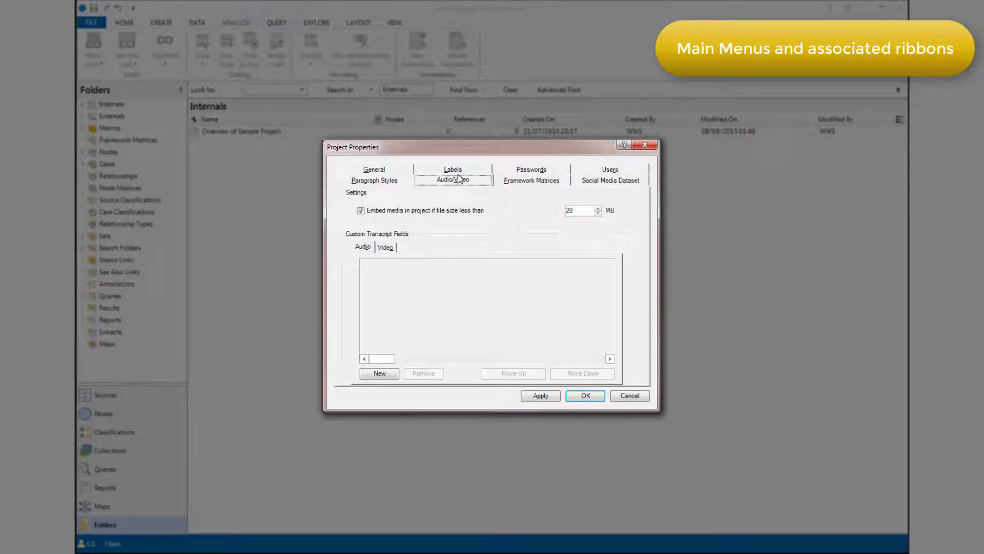
click(458, 172)
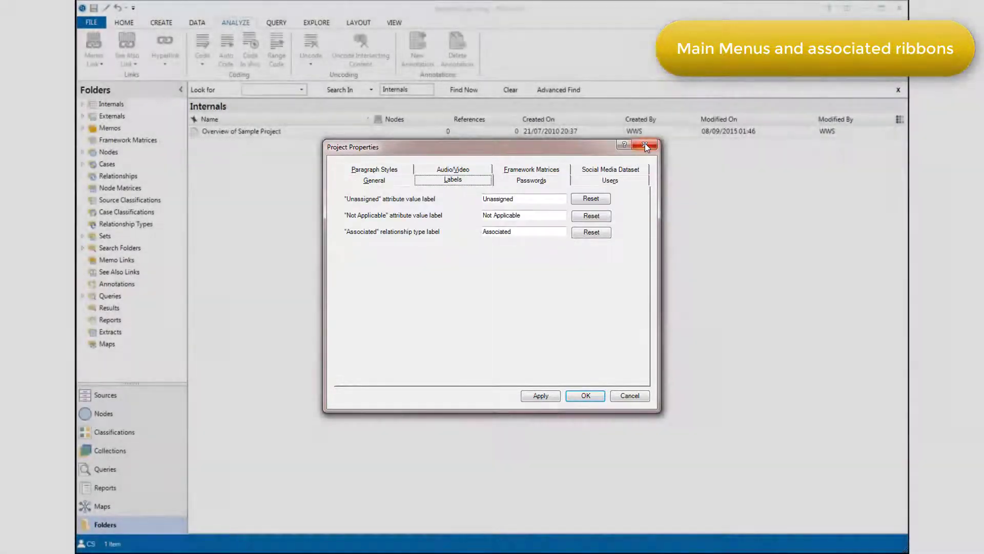
click(645, 145)
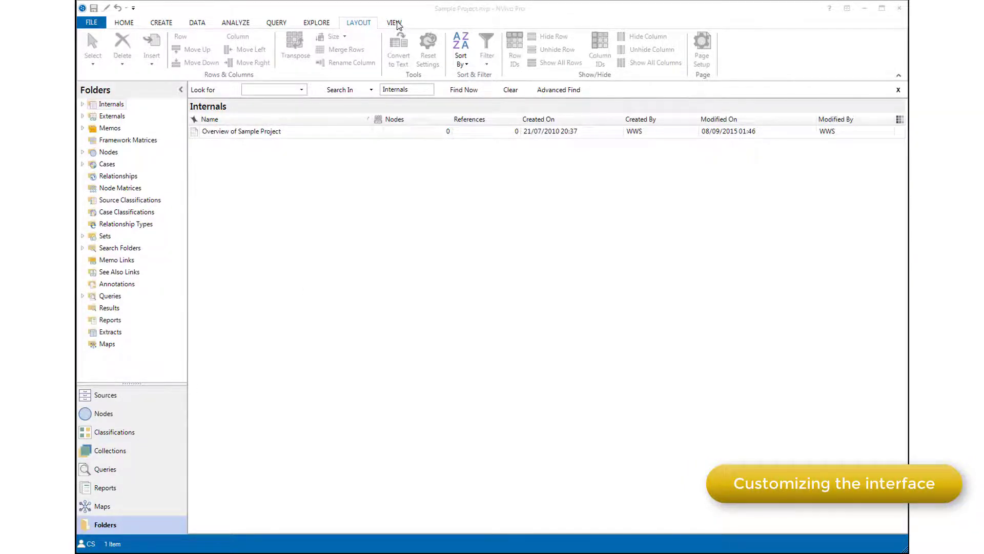
Step: Show the View ribbon and browse the List View and Detail View (Right/Bottom) layout choices
click(394, 23)
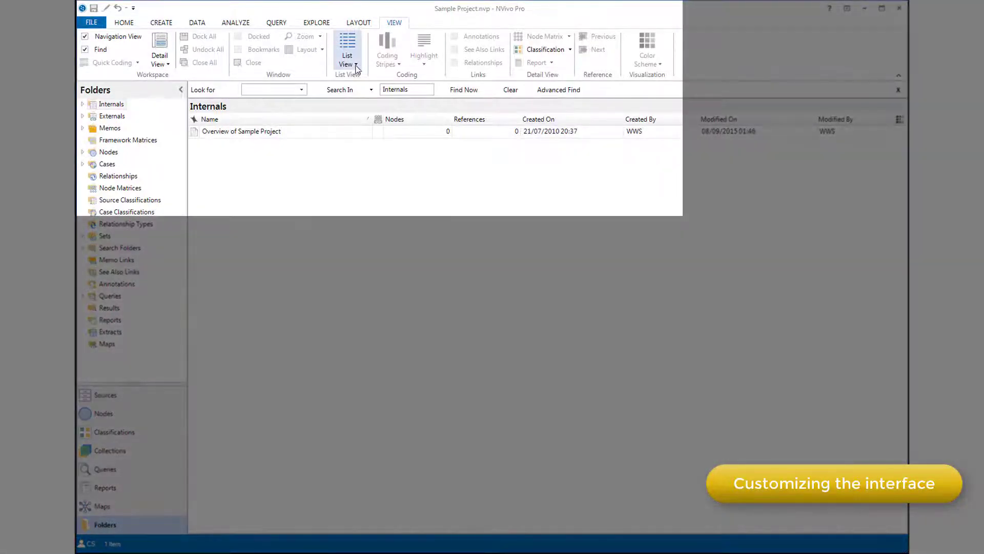
click(355, 64)
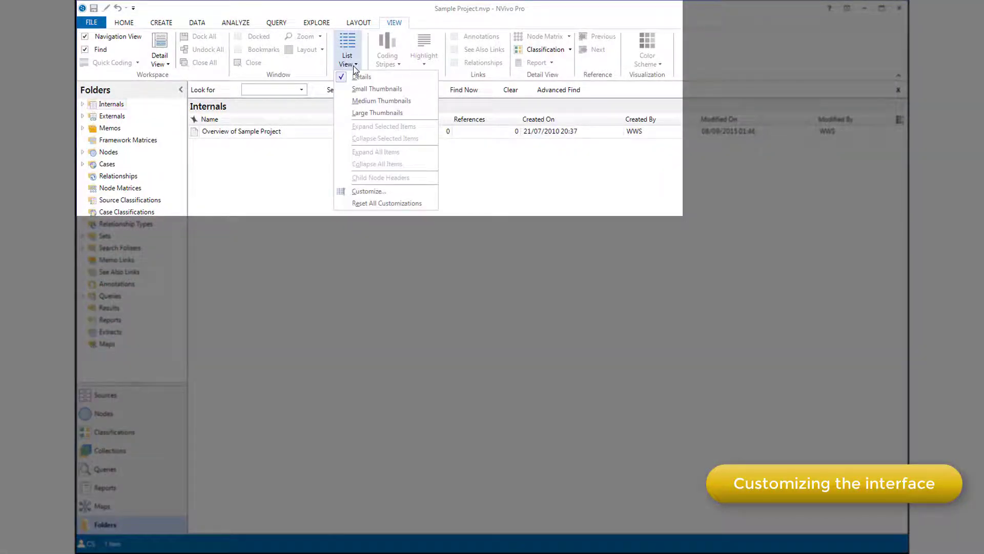
click(160, 65)
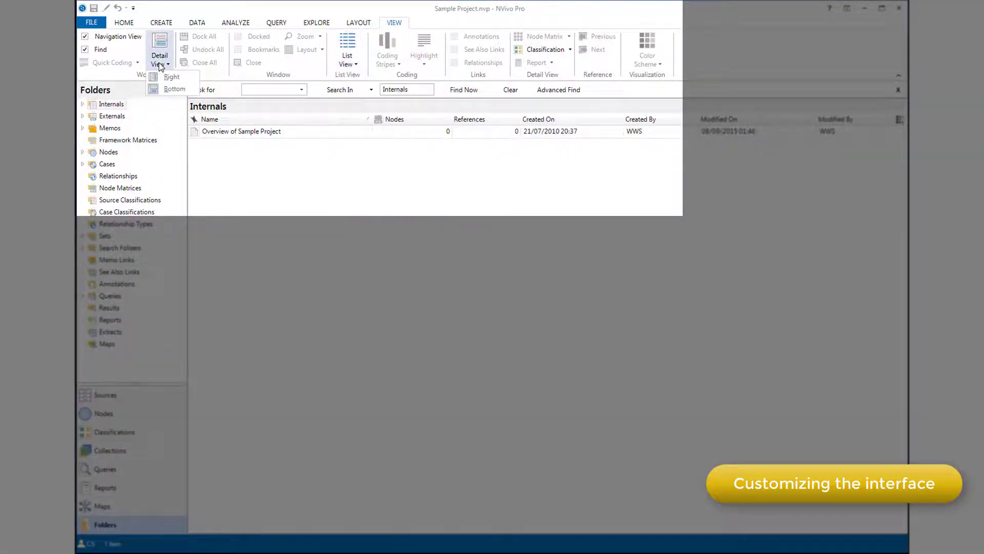
click(266, 188)
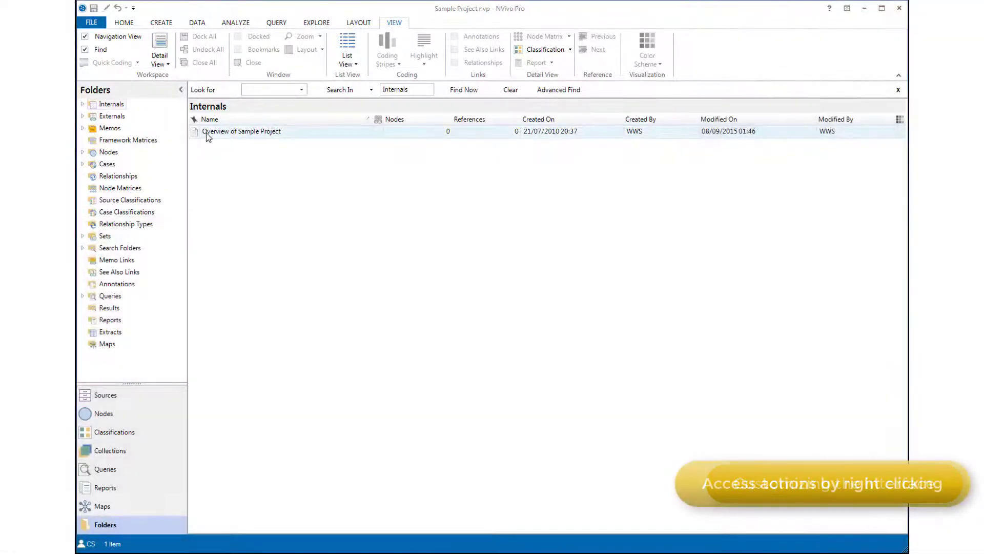
Step: Check the shortcut menus for the Overview source, the Internals list and the Memos folder
right_click(208, 136)
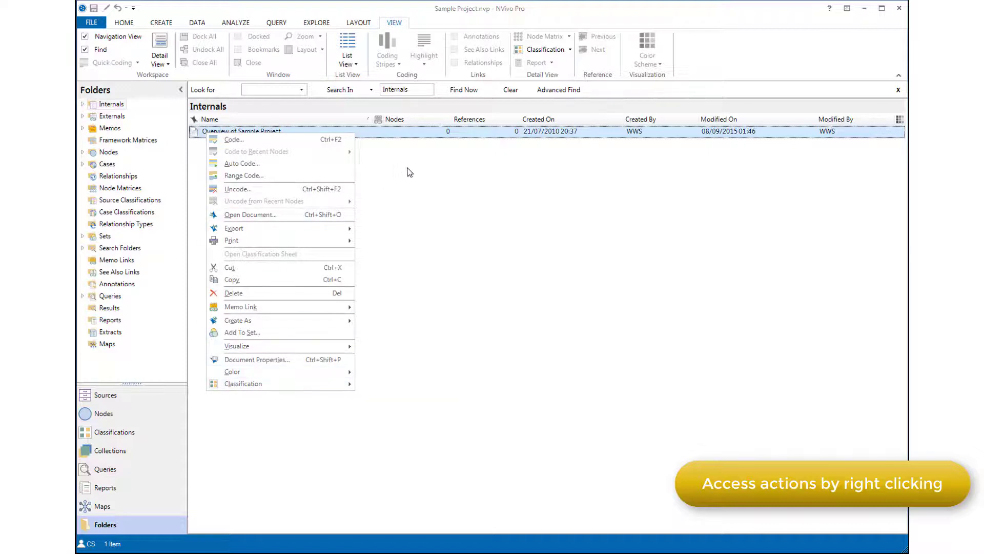
right_click(394, 159)
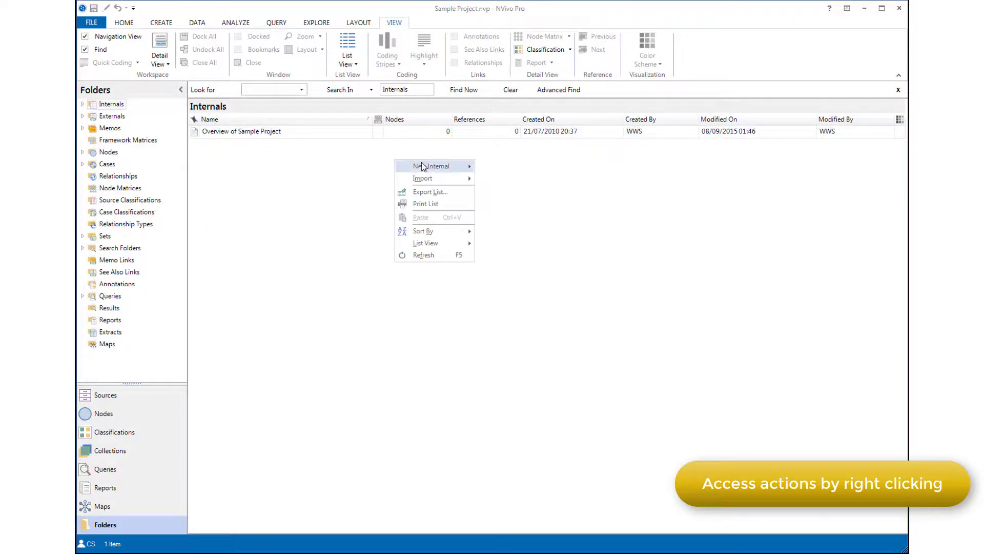
mouse_move(422, 163)
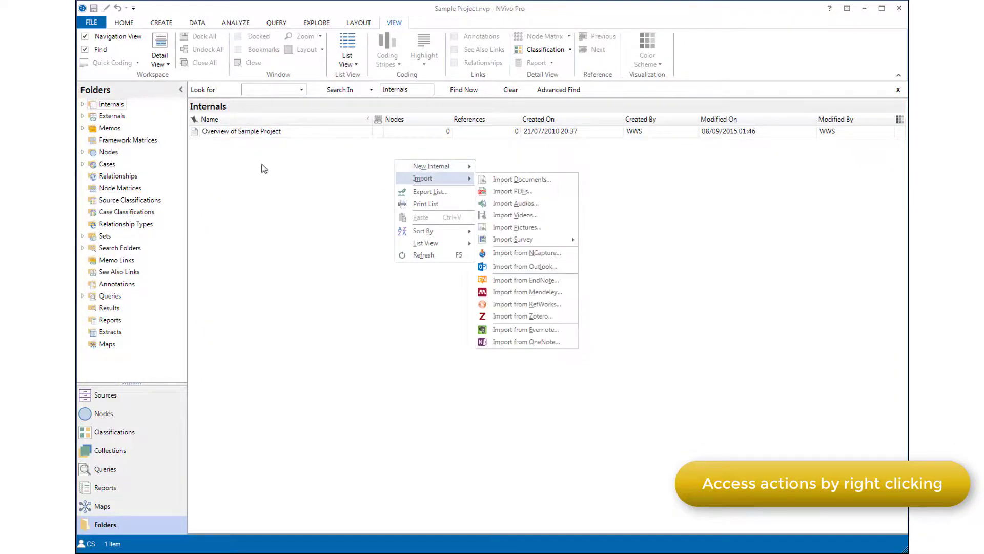
right_click(108, 129)
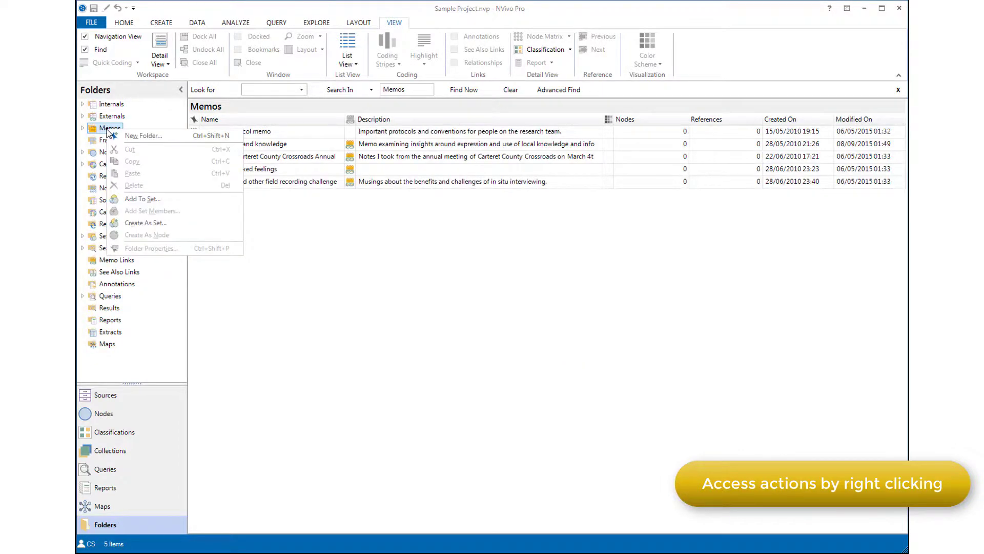